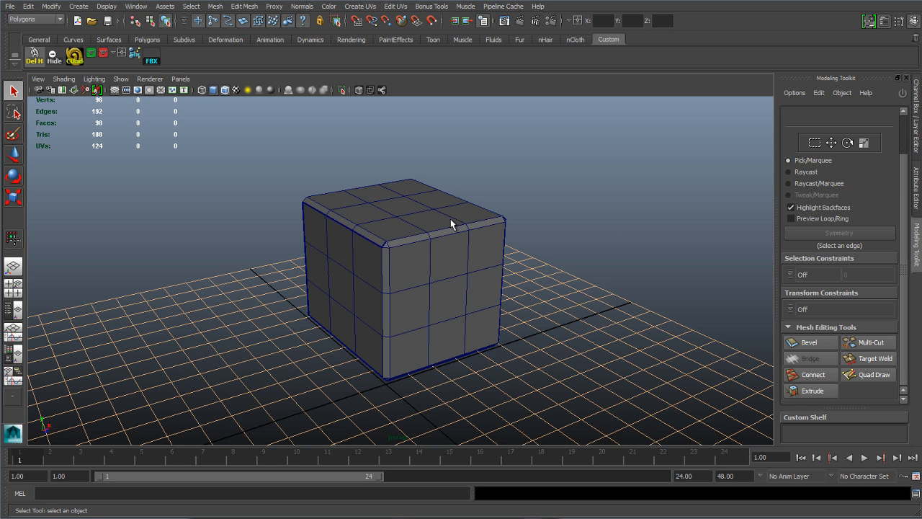
Step: Select the cube and examine how its lower front corner lines up with the centre of the grid
{"action": "left_click", "coordinate": [438, 285]}
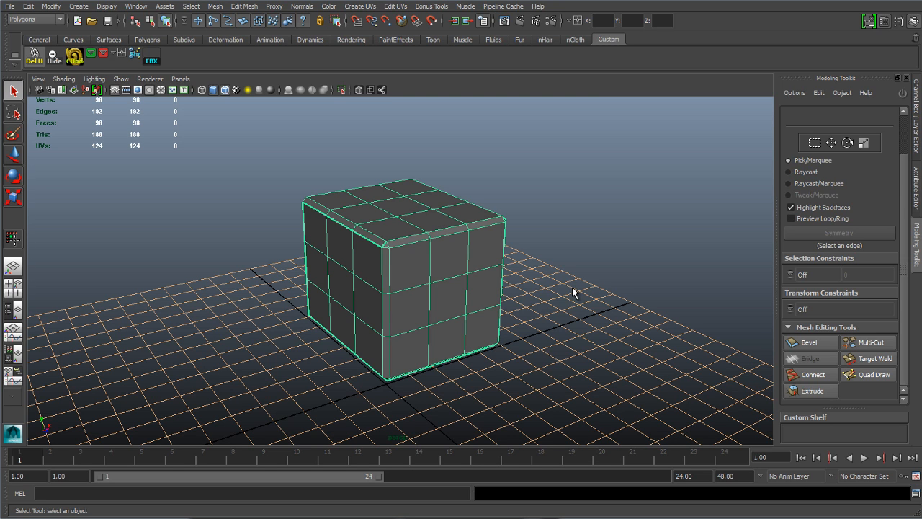
{"action": "key", "text": "w"}
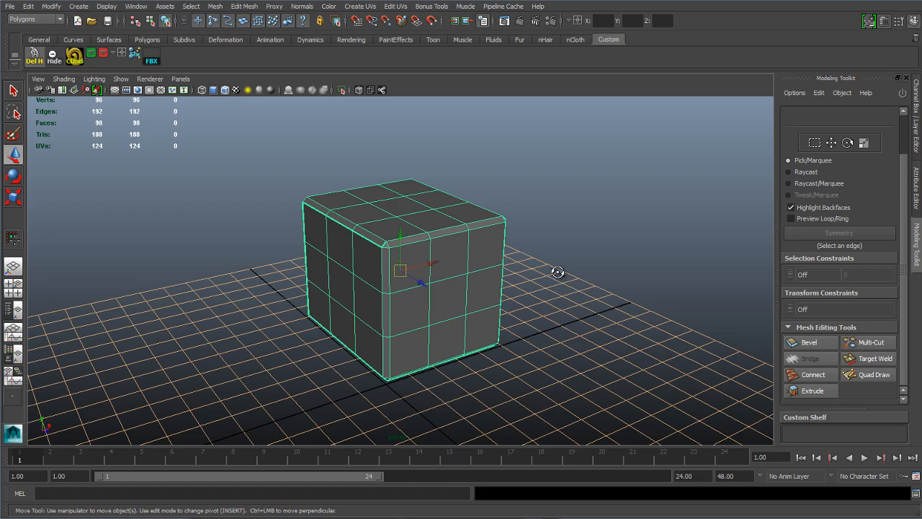
{"action": "mouse_move", "coordinate": [558, 273]}
{"action": "left_mouse_down", "text": "alt"}
{"action": "mouse_move", "coordinate": [535, 313]}
{"action": "mouse_move", "coordinate": [540, 252]}
{"action": "mouse_move", "coordinate": [551, 278]}
{"action": "left_mouse_up", "text": "alt"}
{"action": "middle_click_drag", "start_coordinate": [450, 361], "coordinate": [478, 260], "text": "alt"}
{"action": "scroll", "coordinate": [435, 289], "scroll_direction": "up", "scroll_amount": 3}
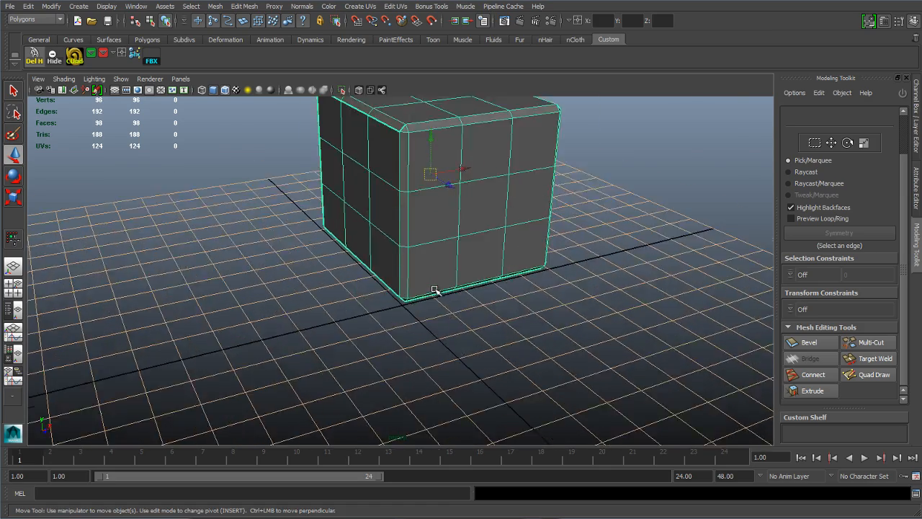
{"action": "scroll", "coordinate": [435, 289], "scroll_direction": "up", "scroll_amount": 3}
{"action": "scroll", "coordinate": [432, 329], "scroll_direction": "up", "scroll_amount": 1}
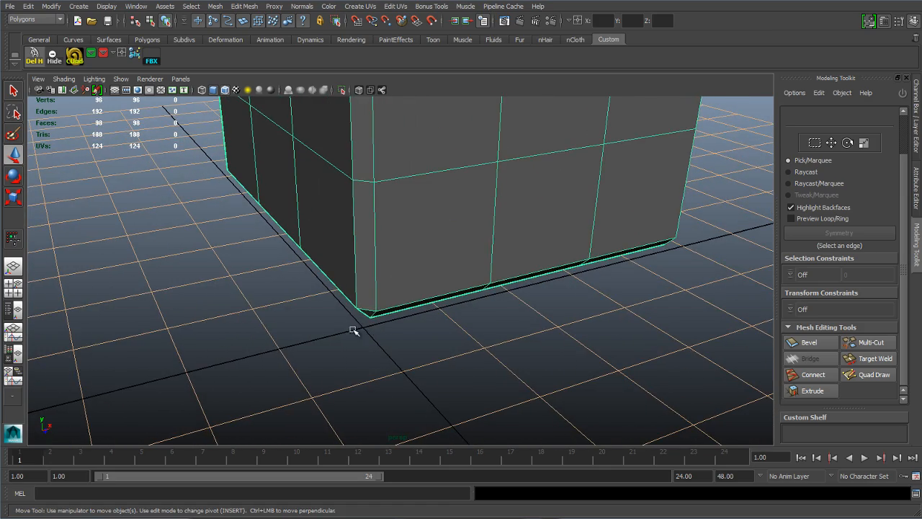
{"action": "scroll", "coordinate": [499, 303], "scroll_direction": "down", "scroll_amount": 5}
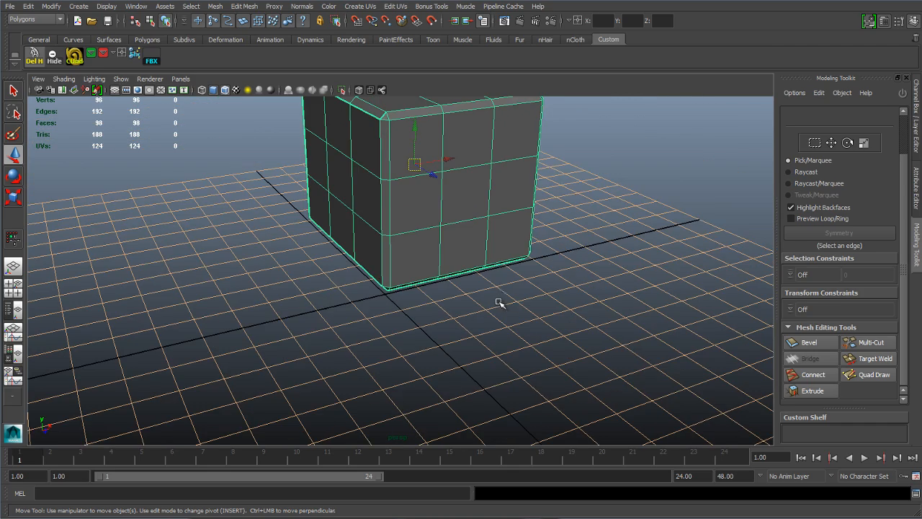
{"action": "left_click_drag", "start_coordinate": [477, 253], "coordinate": [485, 286], "text": "alt"}
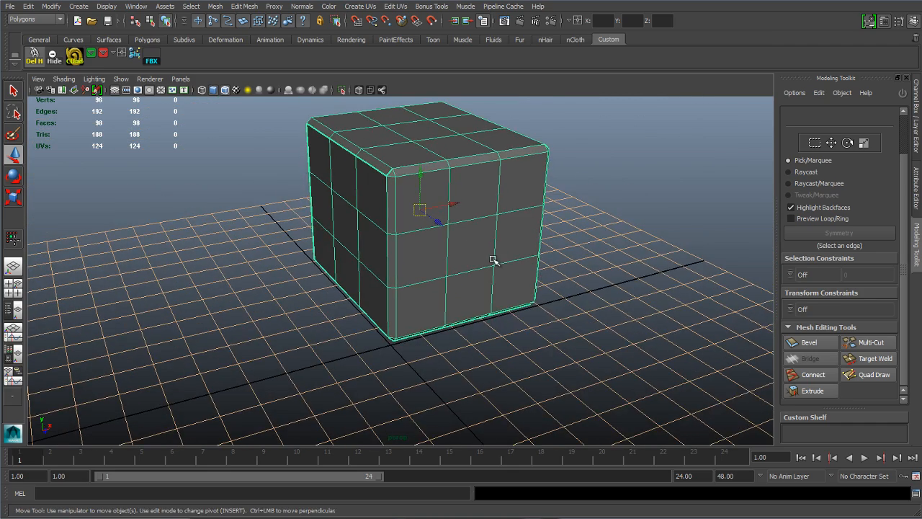
{"action": "scroll", "coordinate": [492, 260], "scroll_direction": "up", "scroll_amount": 4}
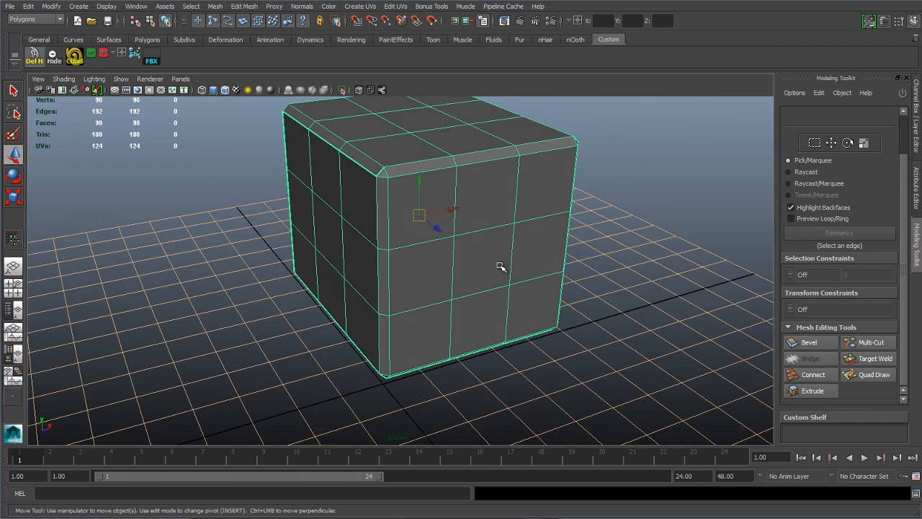
Step: Move the cube's pivot to the grid origin at its lower front corner, snapping it to the grid
{"action": "key", "text": "Insert"}
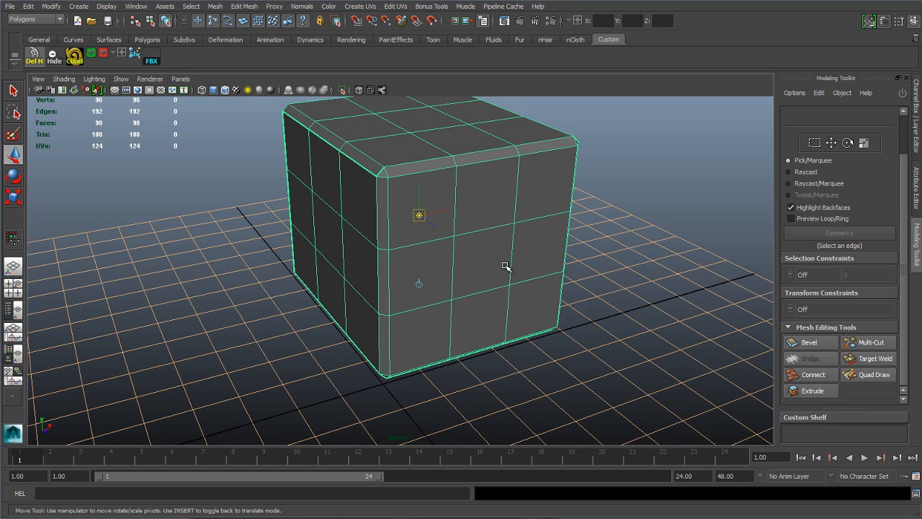
{"action": "key", "text": "x"}
{"action": "middle_click", "coordinate": [382, 383]}
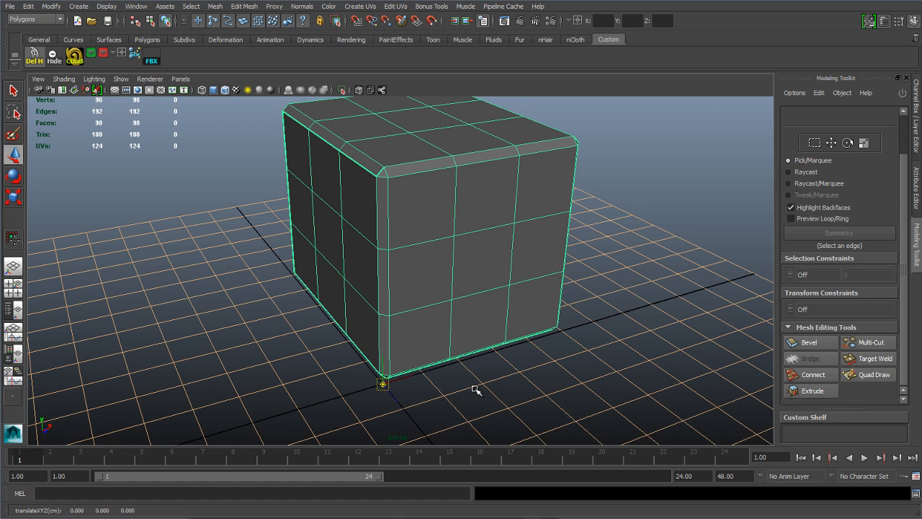
{"action": "key", "text": "q"}
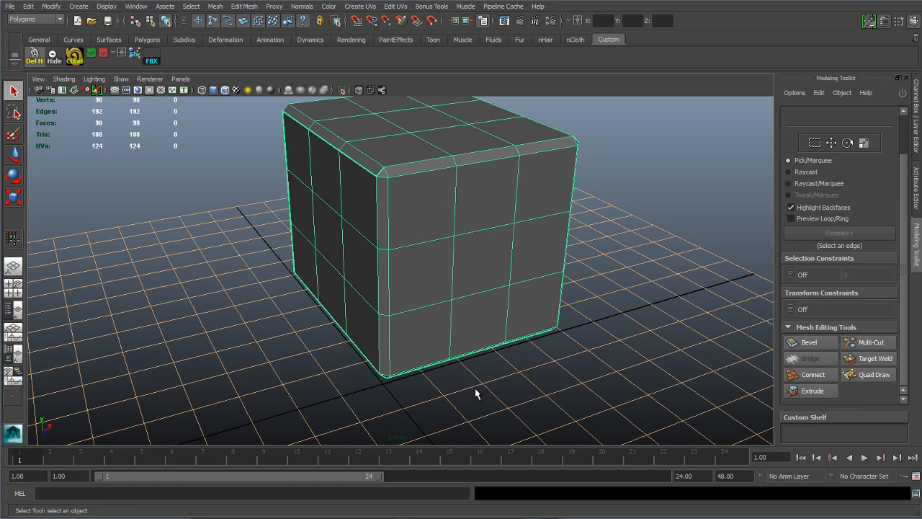
{"action": "key", "text": "w"}
{"action": "scroll", "coordinate": [478, 260], "scroll_direction": "down", "scroll_amount": 2}
{"action": "middle_click_drag", "start_coordinate": [503, 249], "coordinate": [497, 277], "text": "alt"}
{"action": "left_click_drag", "start_coordinate": [497, 277], "coordinate": [514, 311], "text": "alt"}
{"action": "key", "text": "q"}
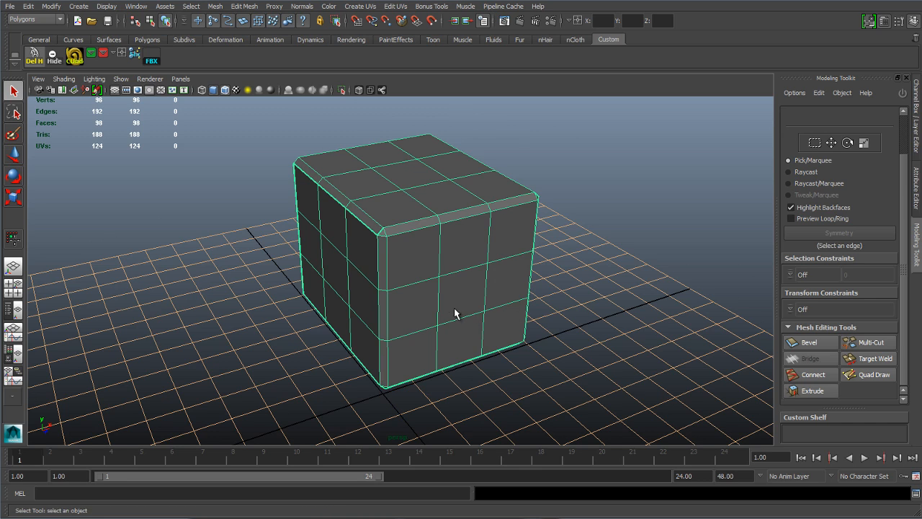
Step: Triangulate the cube mesh and deselect it
{"action": "left_click_drag", "start_coordinate": [455, 313], "coordinate": [480, 316], "text": "alt"}
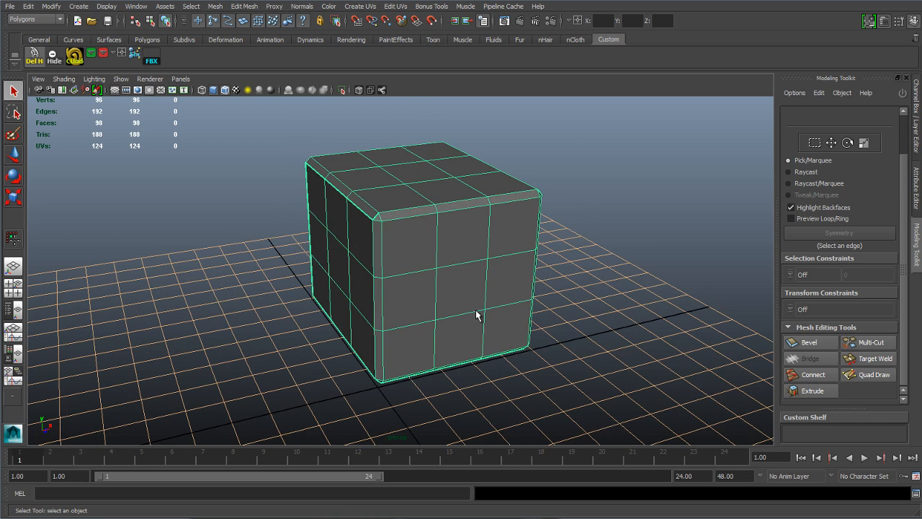
{"action": "right_click", "coordinate": [466, 243], "text": "shift"}
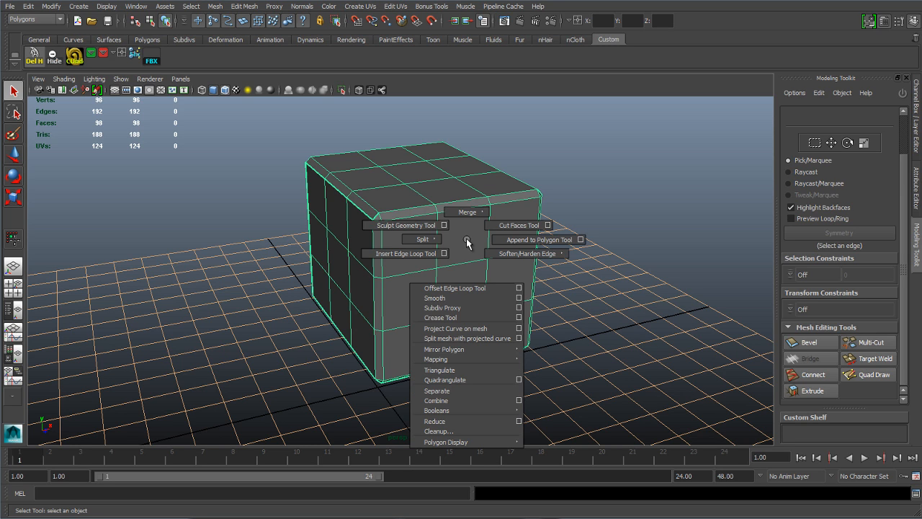
{"action": "left_click", "coordinate": [469, 370]}
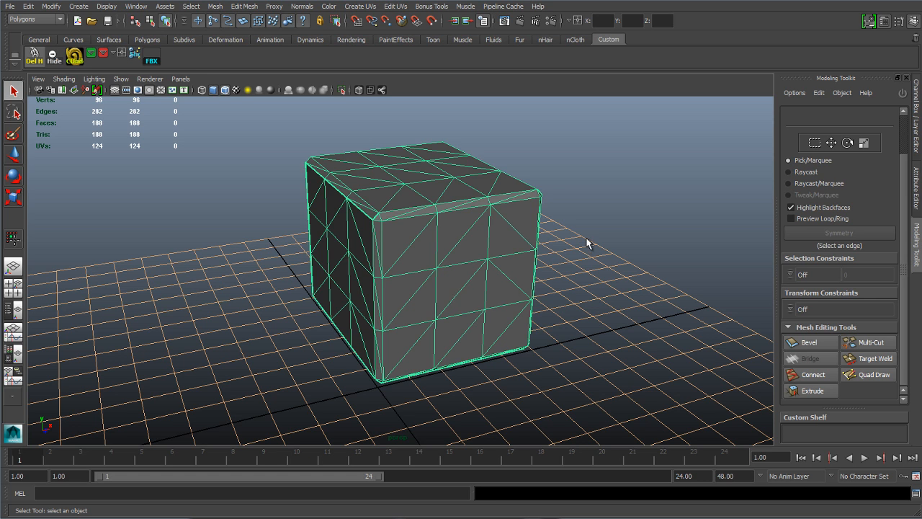
{"action": "left_click", "coordinate": [584, 295]}
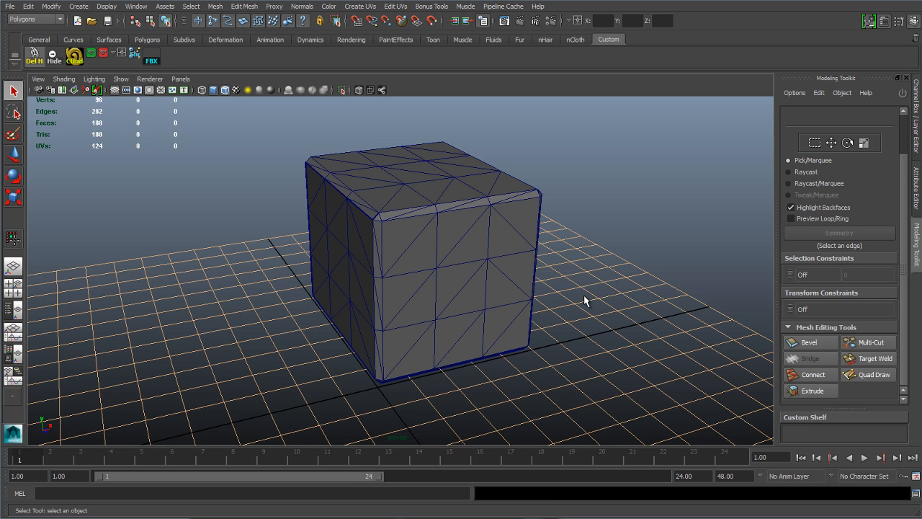
Step: Undo the triangulation of the cube and clear the selection
{"action": "left_click", "coordinate": [476, 283]}
{"action": "key", "text": "ctrl+z"}
{"action": "key", "text": "ctrl+z"}
{"action": "key", "text": "ctrl+z"}
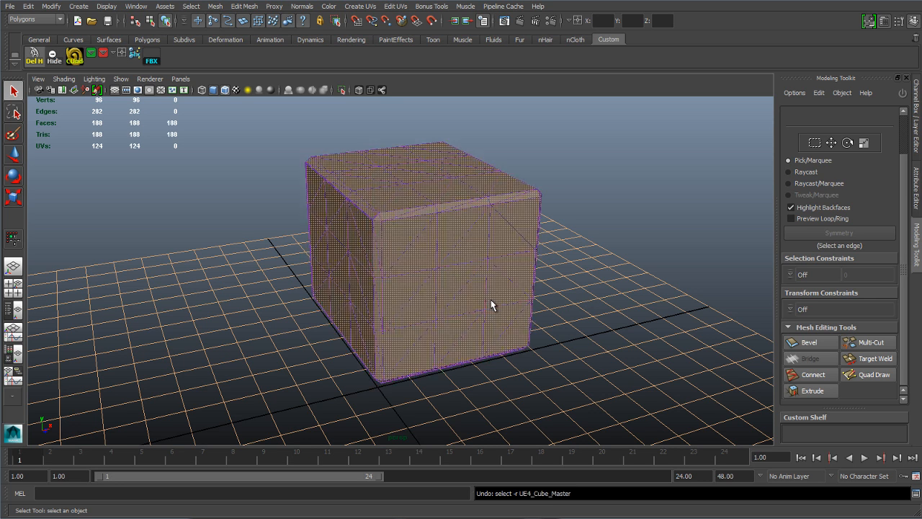
{"action": "key", "text": "ctrl+z"}
{"action": "left_click", "coordinate": [582, 275]}
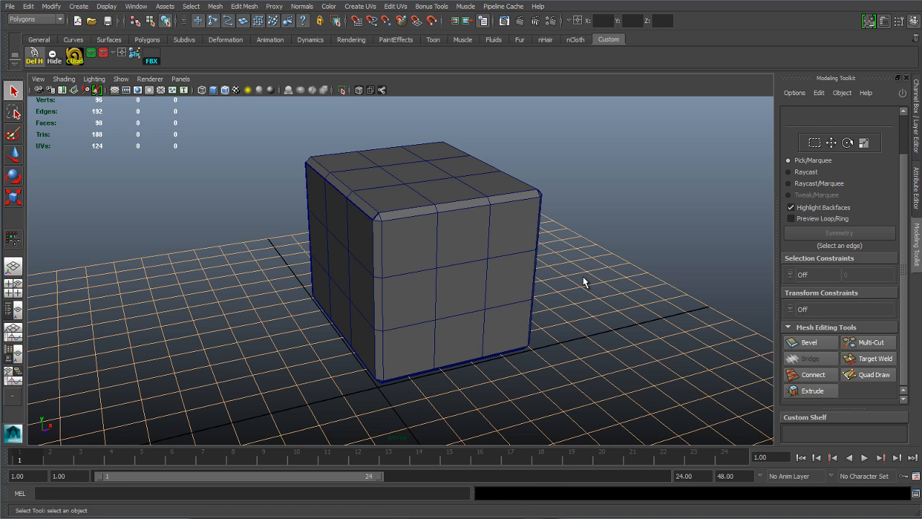
Step: Examine the selected cube's UV layout in the UV Texture Editor and close the editor
{"action": "left_click", "coordinate": [469, 255]}
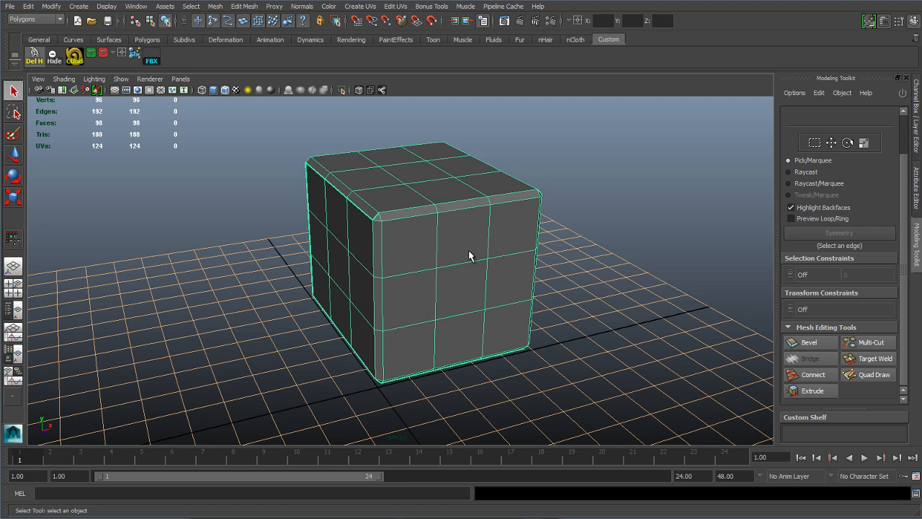
{"action": "key", "text": "space"}
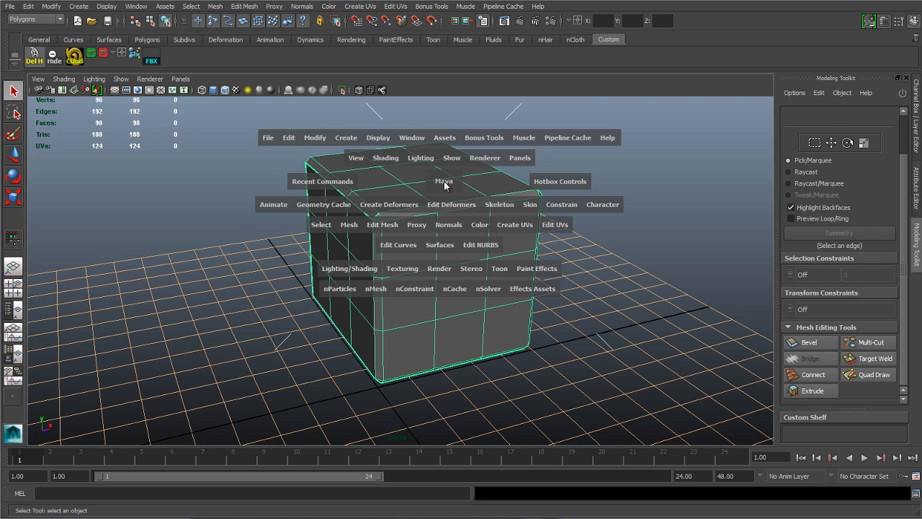
{"action": "left_click", "coordinate": [413, 143]}
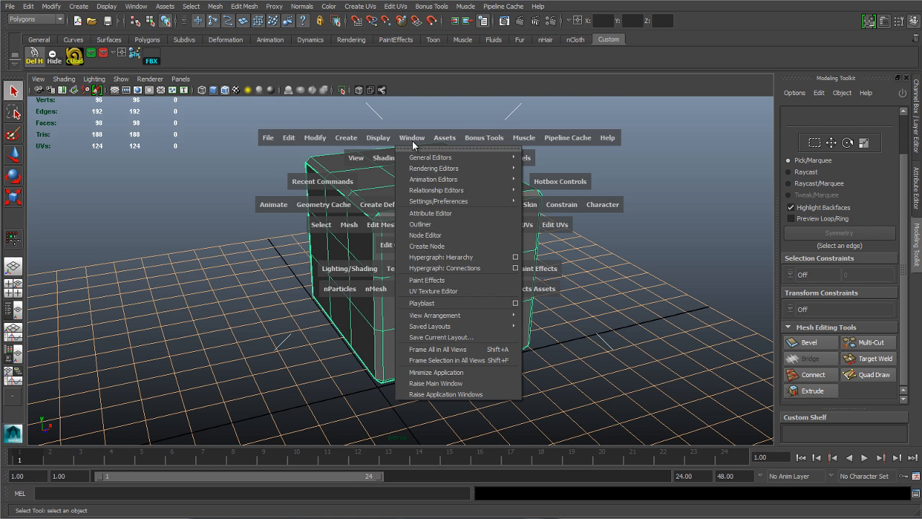
{"action": "left_click", "coordinate": [427, 291]}
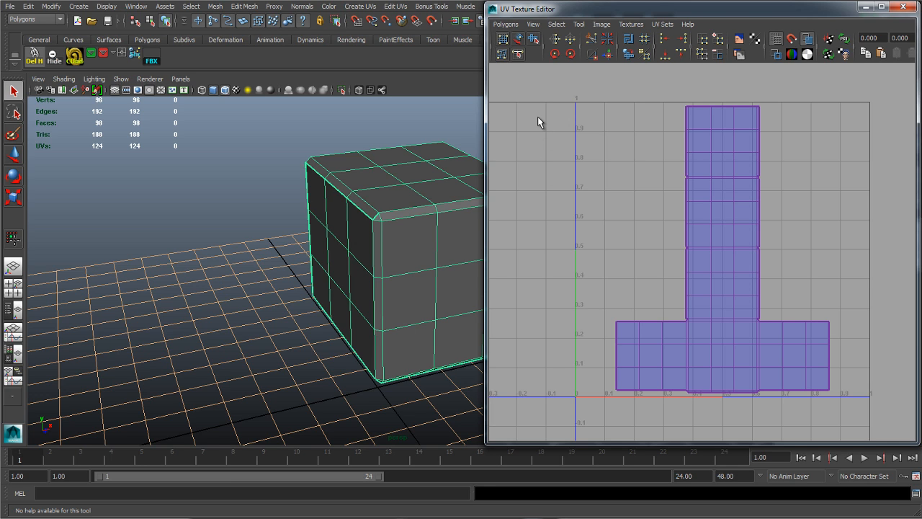
{"action": "right_click_drag", "start_coordinate": [537, 121], "coordinate": [597, 234]}
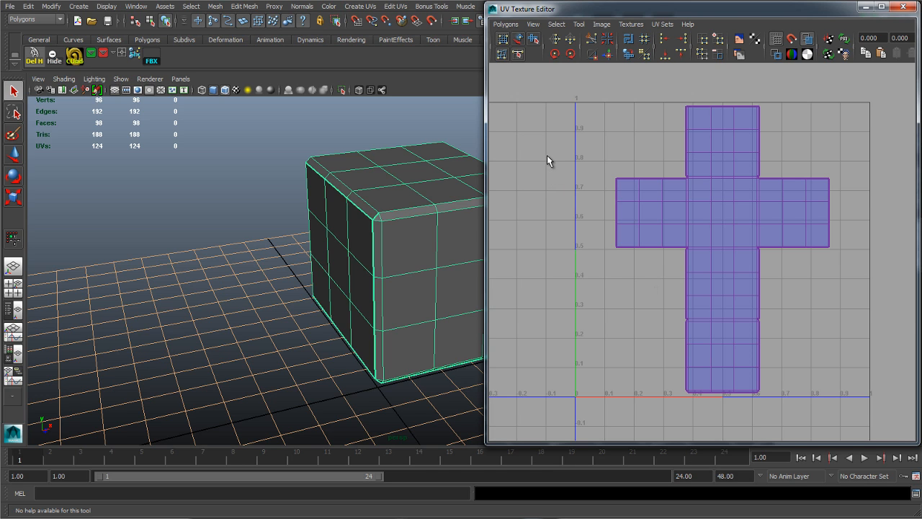
{"action": "right_click_drag", "start_coordinate": [547, 155], "coordinate": [599, 265]}
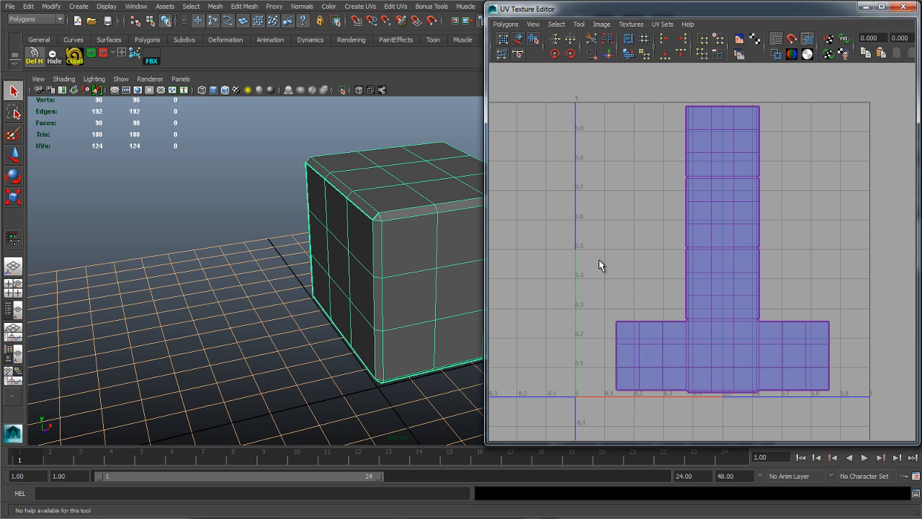
{"action": "left_click", "coordinate": [901, 7]}
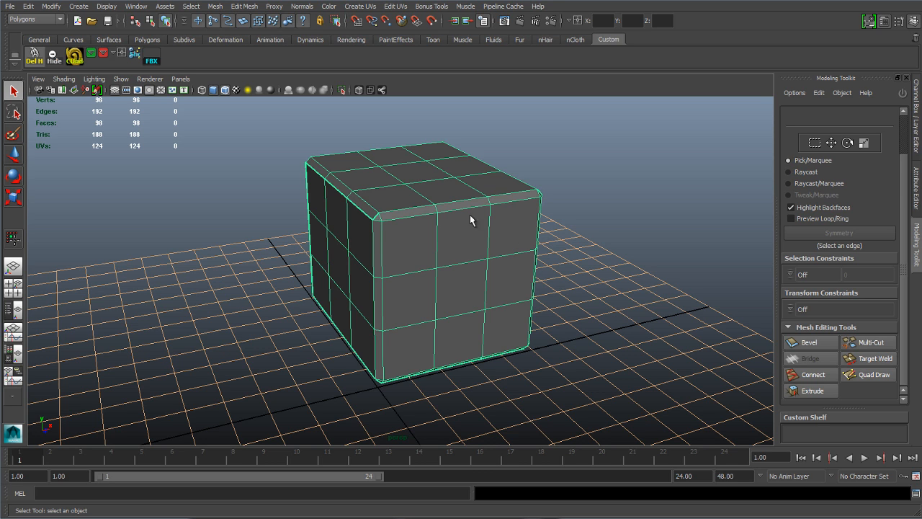
Step: Open the Hypershade and widen both its window and its list of creatable nodes
{"action": "key", "text": "space"}
{"action": "left_click", "coordinate": [424, 139]}
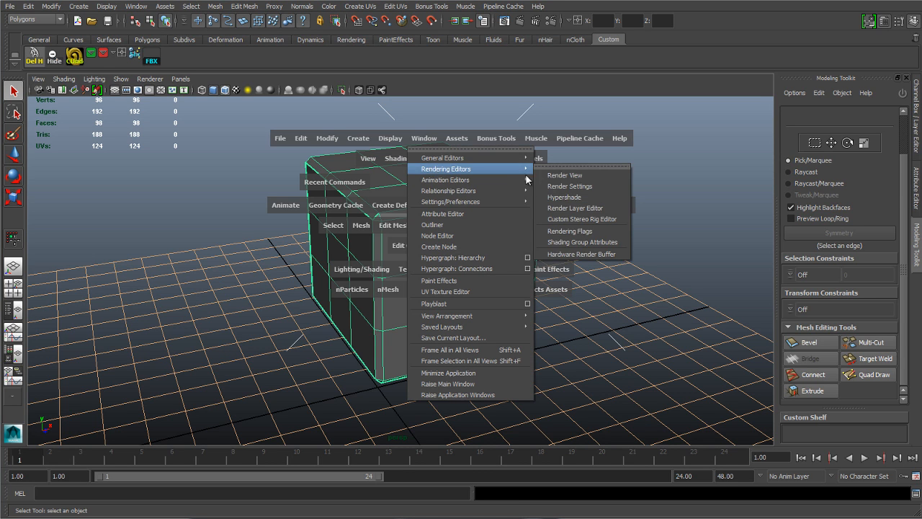
{"action": "mouse_move", "coordinate": [522, 171]}
{"action": "left_click", "coordinate": [569, 193]}
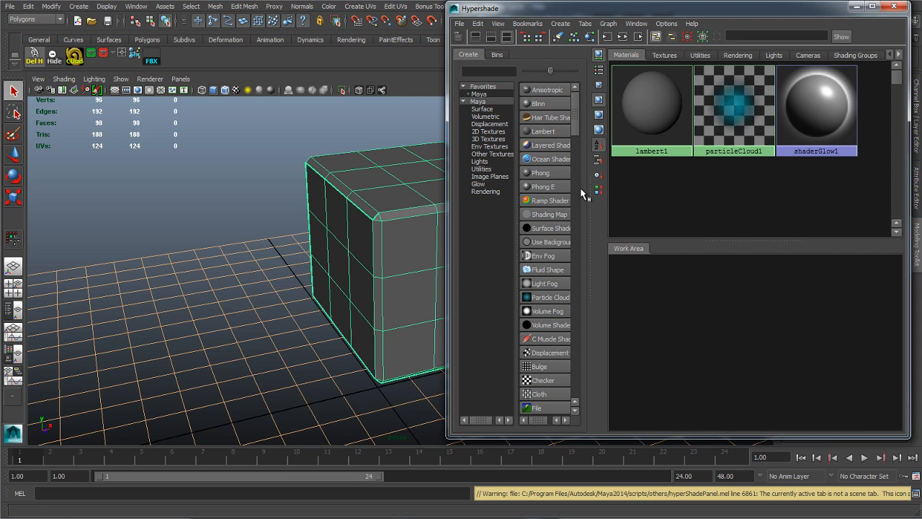
{"action": "left_click_drag", "start_coordinate": [448, 173], "coordinate": [432, 173]}
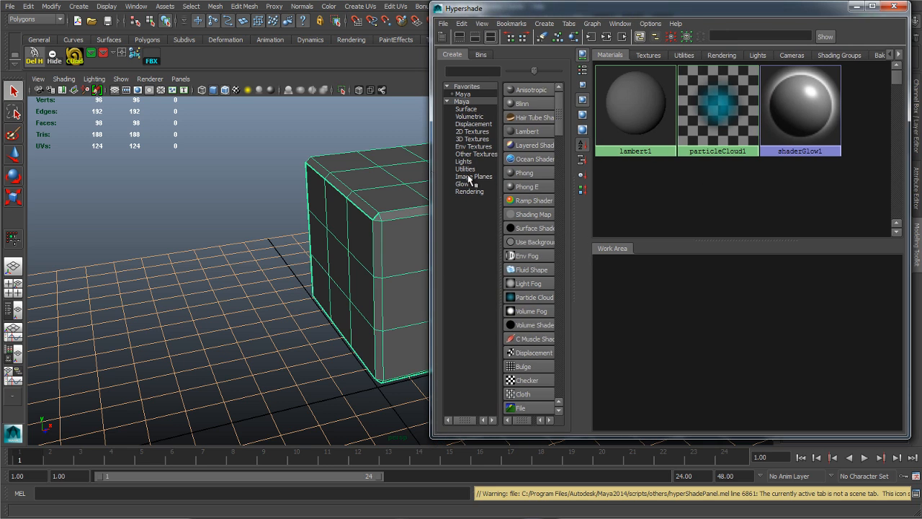
{"action": "left_click_drag", "start_coordinate": [593, 167], "coordinate": [608, 167]}
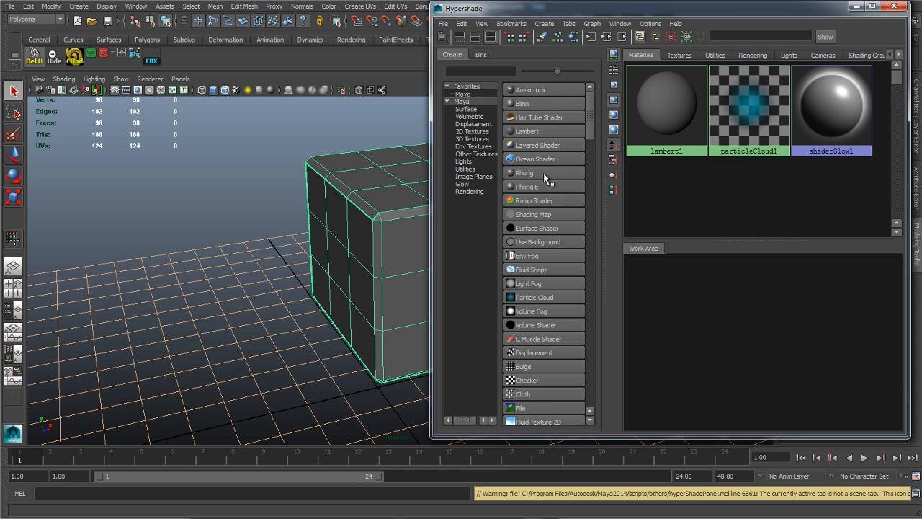
Step: Create a Blinn material, assign it to the cube and close the Hypershade
{"action": "left_click", "coordinate": [546, 105]}
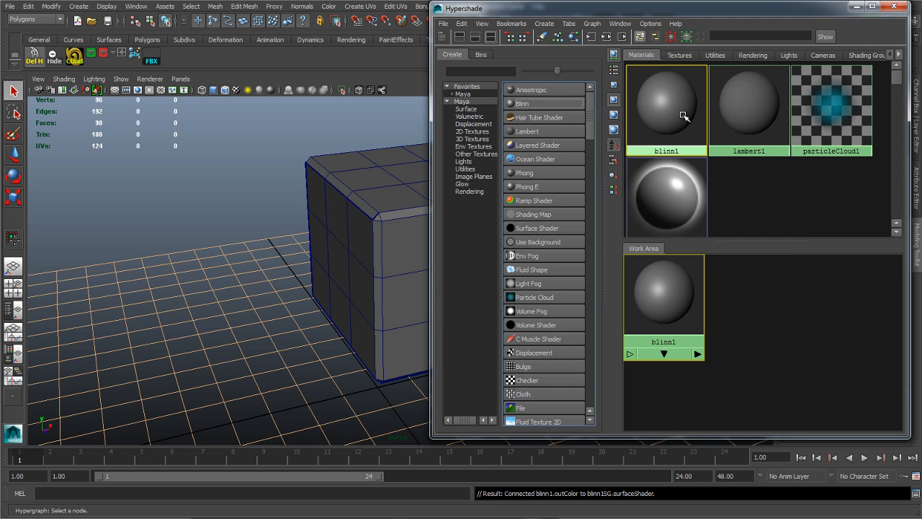
{"action": "middle_click_drag", "start_coordinate": [680, 114], "coordinate": [689, 311]}
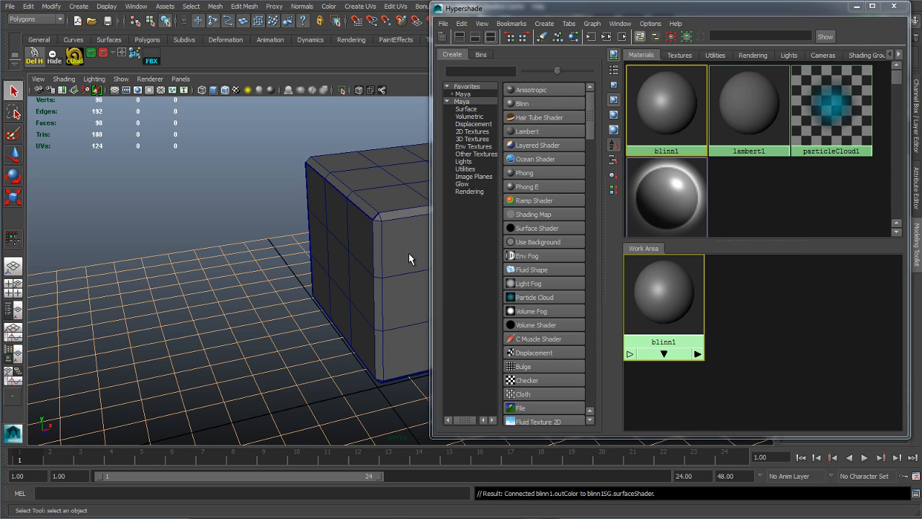
{"action": "middle_click_drag", "start_coordinate": [408, 254], "coordinate": [277, 270], "text": "alt"}
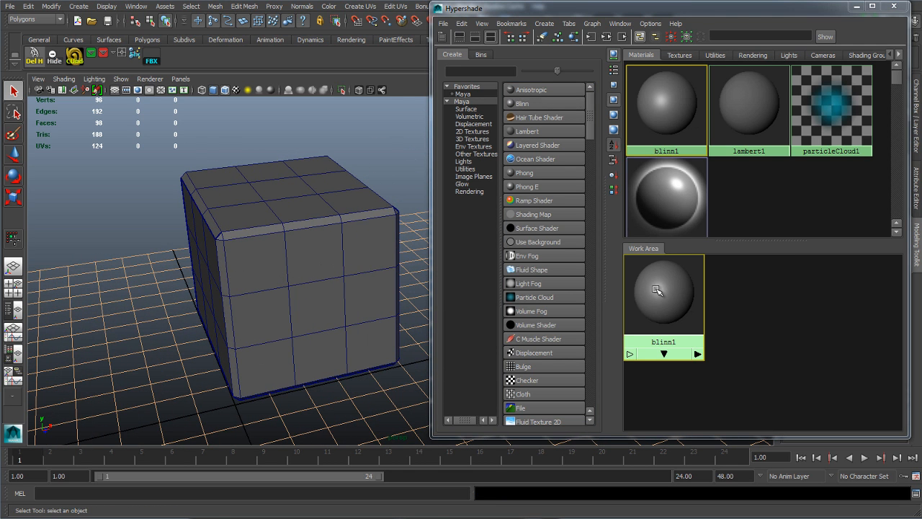
{"action": "mouse_move", "coordinate": [663, 293]}
{"action": "middle_mouse_down"}
{"action": "mouse_move", "coordinate": [406, 286]}
{"action": "mouse_move", "coordinate": [316, 239]}
{"action": "middle_mouse_up"}
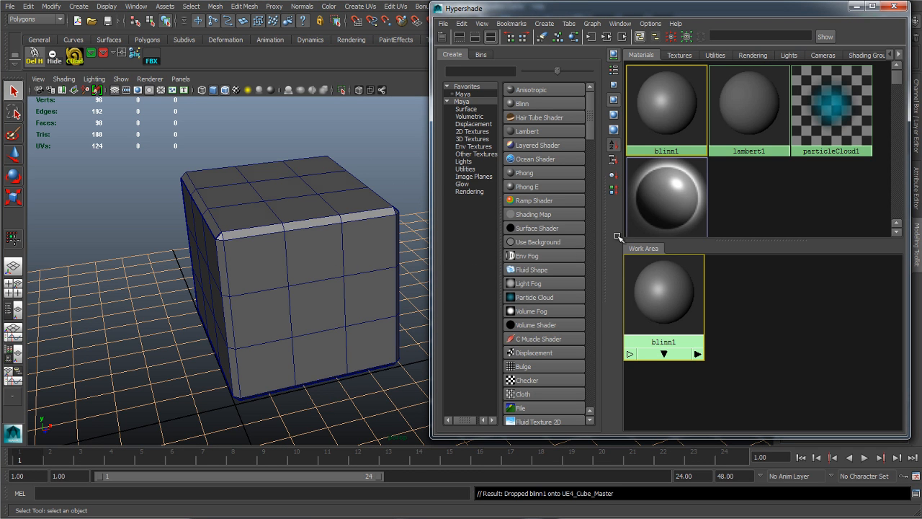
{"action": "left_click", "coordinate": [899, 7]}
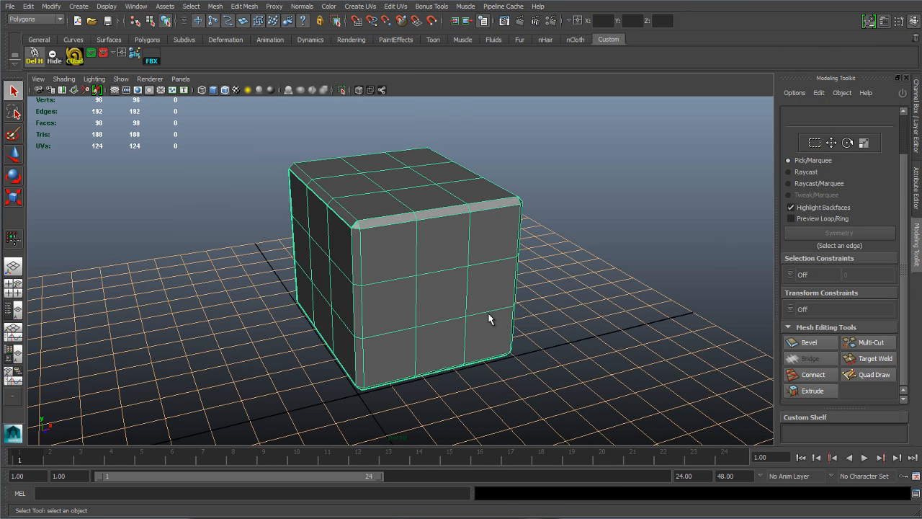
Step: Open the attributes of the cube's Blinn material and look through its common and specular settings
{"action": "right_click", "coordinate": [442, 236]}
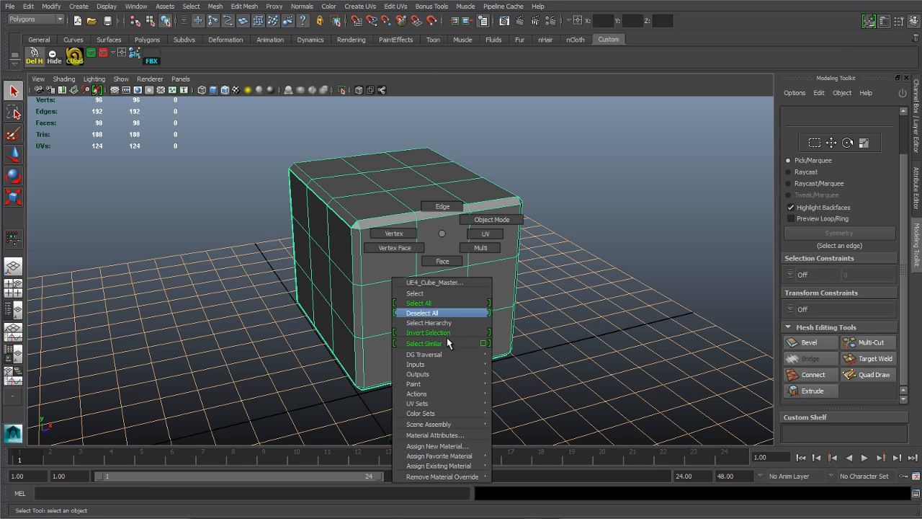
{"action": "left_click", "coordinate": [437, 434]}
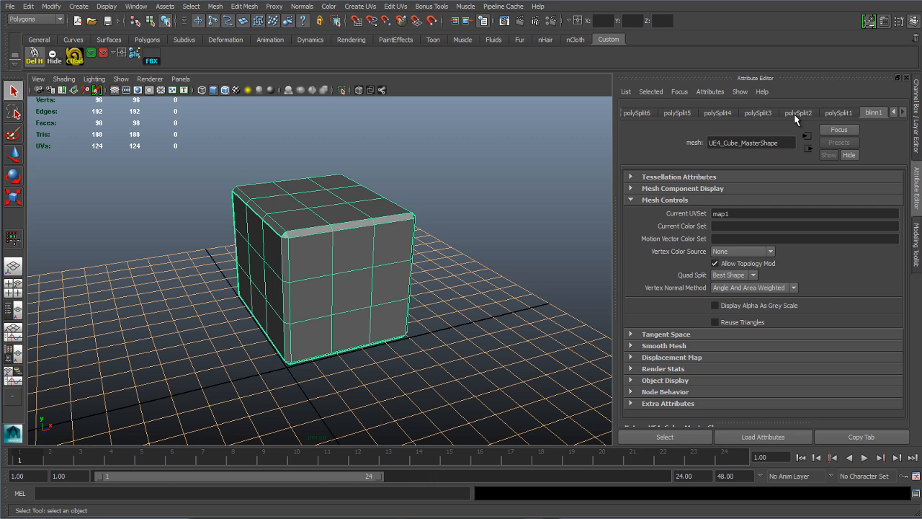
{"action": "left_click", "coordinate": [838, 113]}
{"action": "left_click", "coordinate": [868, 112]}
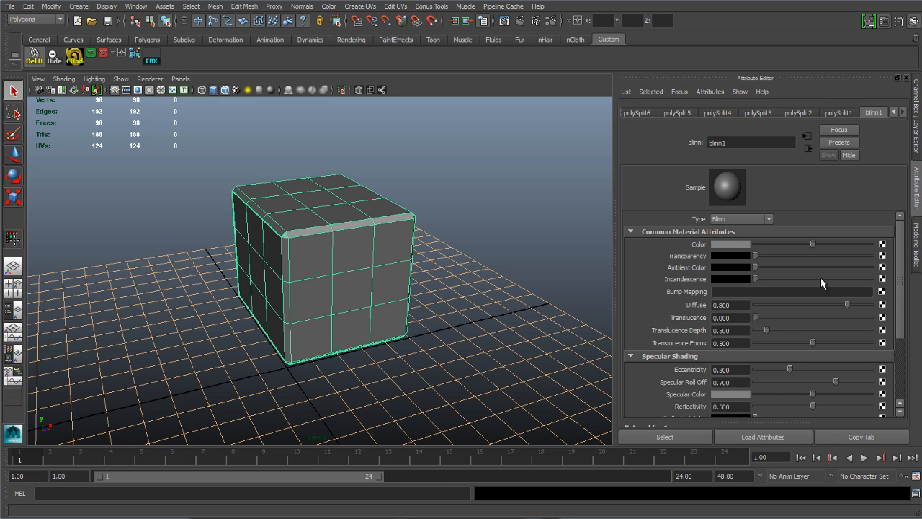
{"action": "scroll", "coordinate": [820, 277], "scroll_direction": "down", "scroll_amount": 3}
{"action": "scroll", "coordinate": [817, 284], "scroll_direction": "up", "scroll_amount": 3}
Step: Copy the cube's object name and delete the cube's construction history
{"action": "key", "text": "ctrl+a"}
{"action": "double_click", "coordinate": [815, 116]}
{"action": "key", "text": "ctrl+c"}
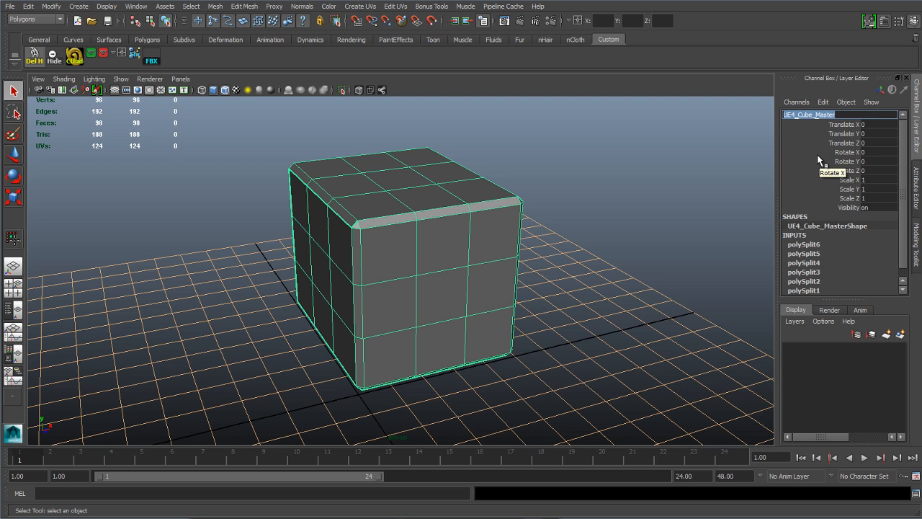
{"action": "key", "text": "Return"}
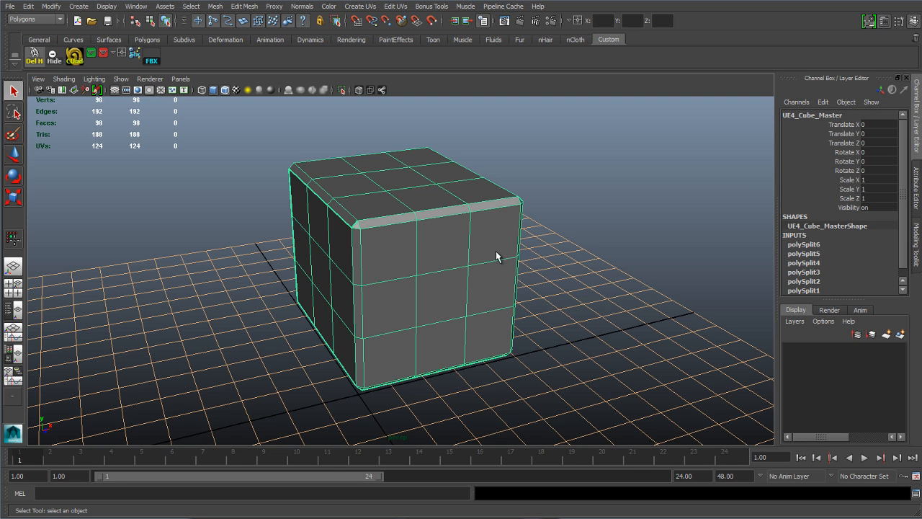
{"action": "left_click", "coordinate": [36, 58]}
Step: Rename the cube's Blinn material as UE4_Cube_Master_mat, reusing the copied object name
{"action": "right_click_drag", "start_coordinate": [450, 195], "coordinate": [453, 397]}
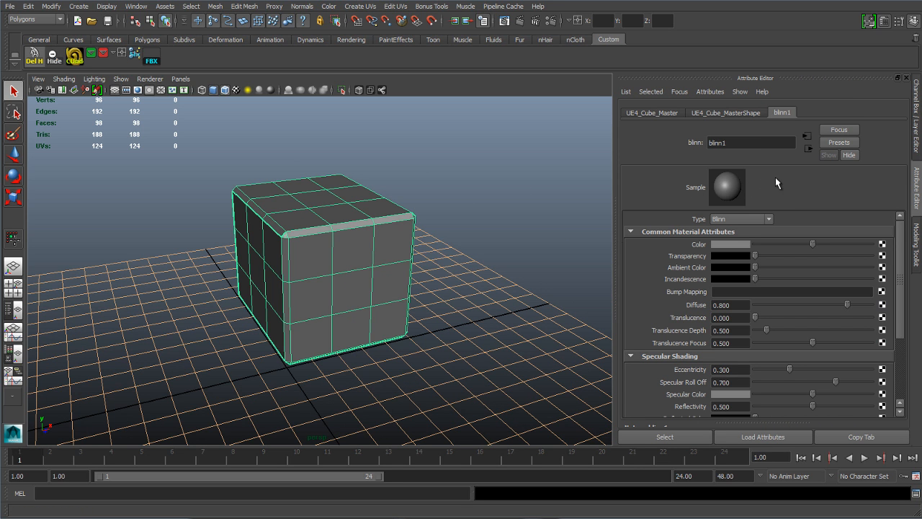
{"action": "double_click", "coordinate": [761, 146]}
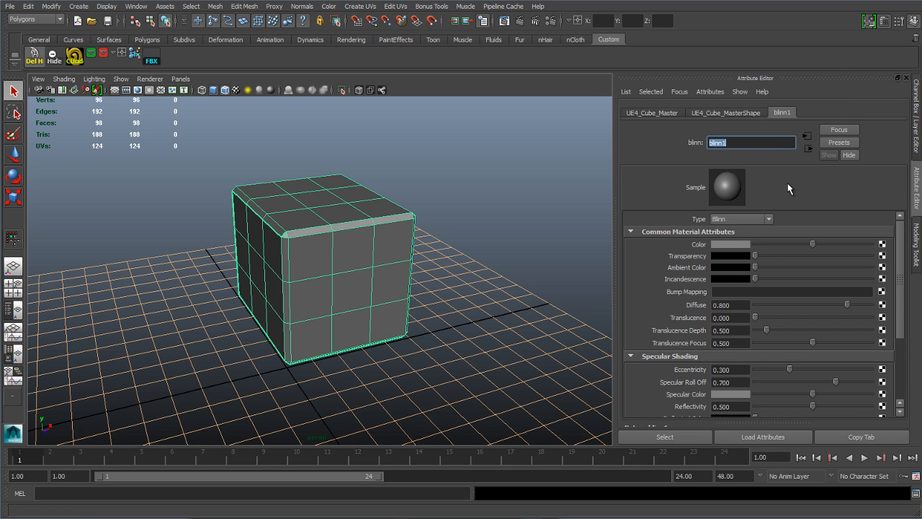
{"action": "key", "text": "ctrl+v"}
{"action": "type", "text": "_mat"}
{"action": "key", "text": "Return"}
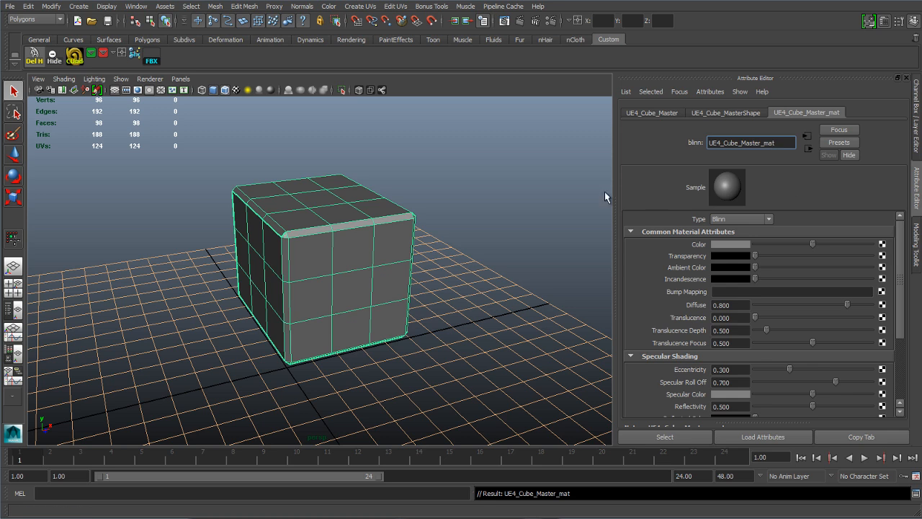
Step: Connect a File texture to the material's Color and load checkerBoardBlack_diffuse.tga into it
{"action": "left_click", "coordinate": [574, 191]}
{"action": "left_click", "coordinate": [385, 226]}
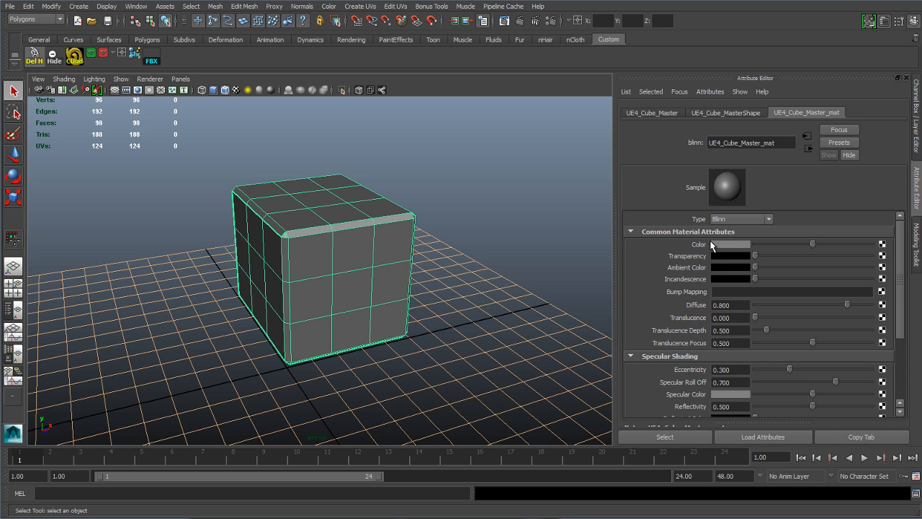
{"action": "left_click", "coordinate": [882, 246]}
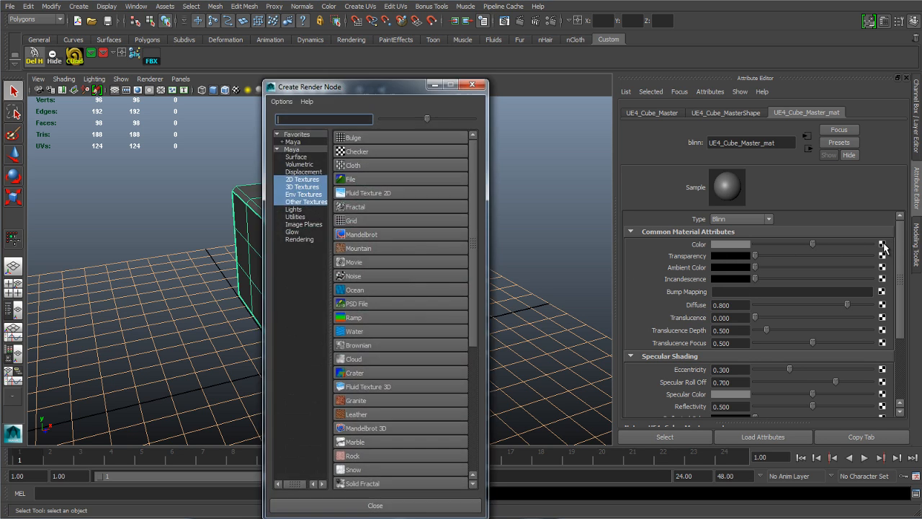
{"action": "left_click", "coordinate": [405, 178]}
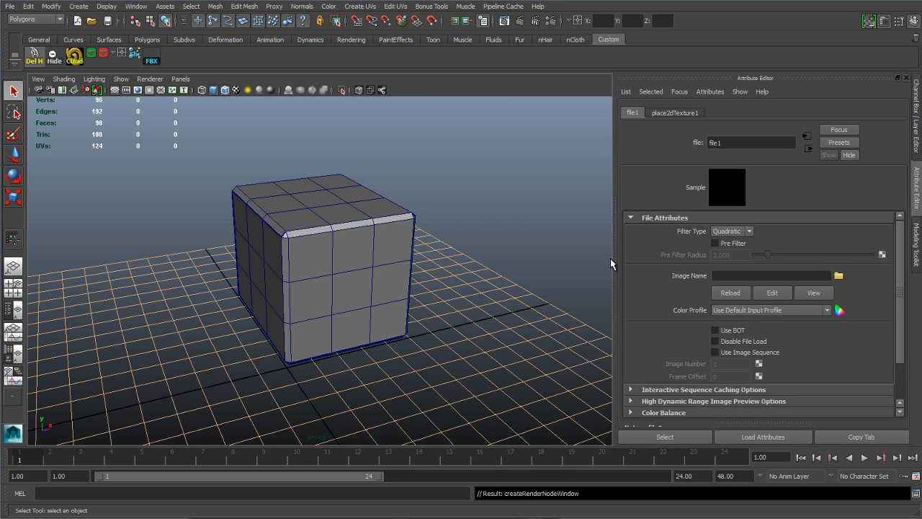
{"action": "left_click", "coordinate": [839, 277]}
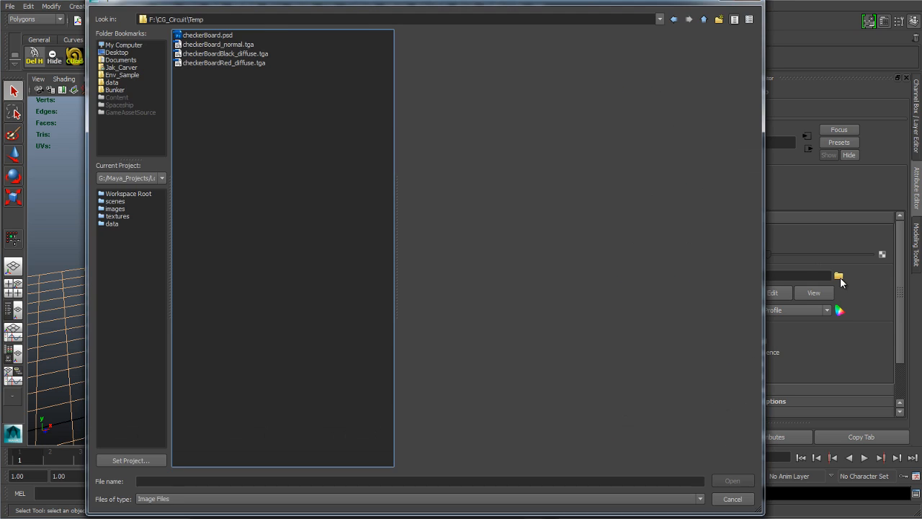
{"action": "left_click", "coordinate": [223, 54]}
{"action": "left_click", "coordinate": [221, 63]}
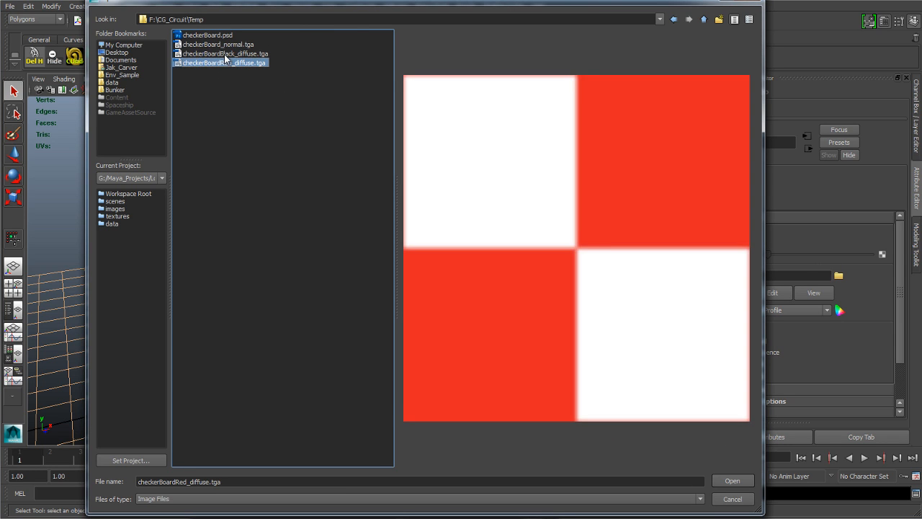
{"action": "left_click", "coordinate": [224, 55]}
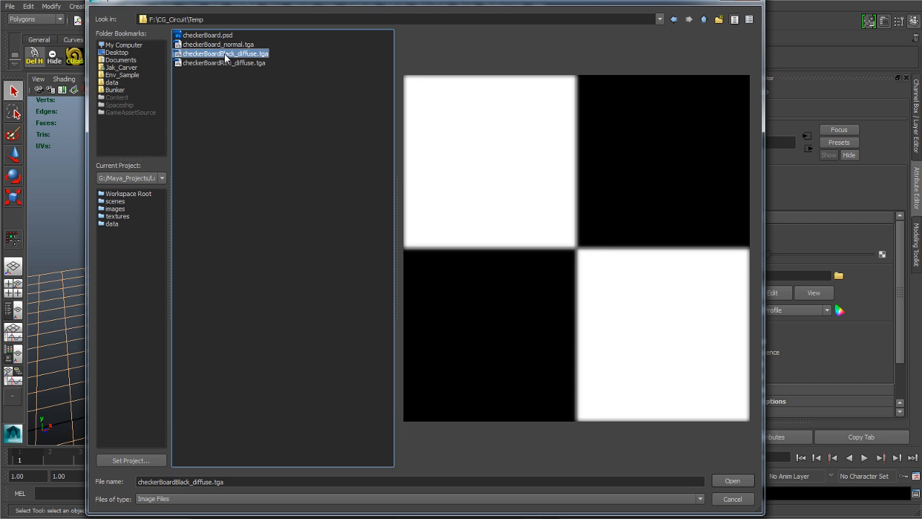
{"action": "double_click", "coordinate": [224, 54]}
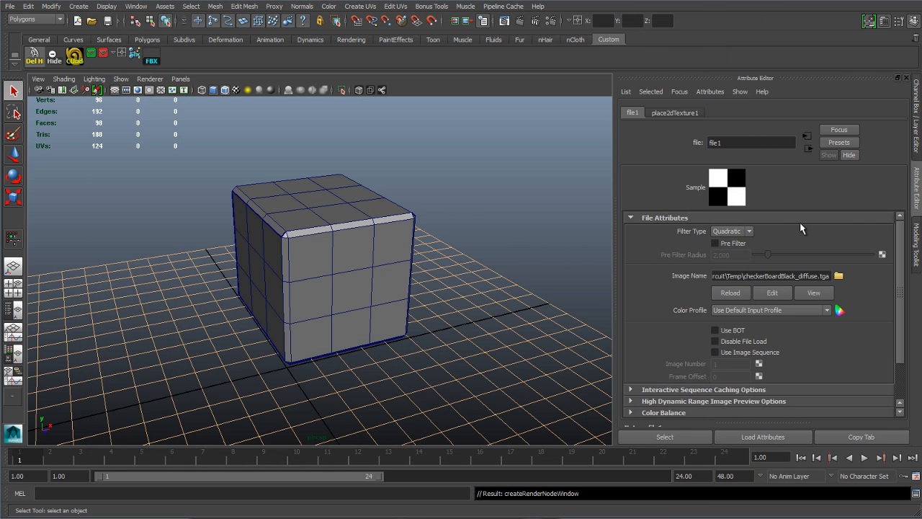
Step: Return to the material's attributes and turn on textured display in the viewport
{"action": "left_click", "coordinate": [809, 148]}
{"action": "key", "text": "6"}
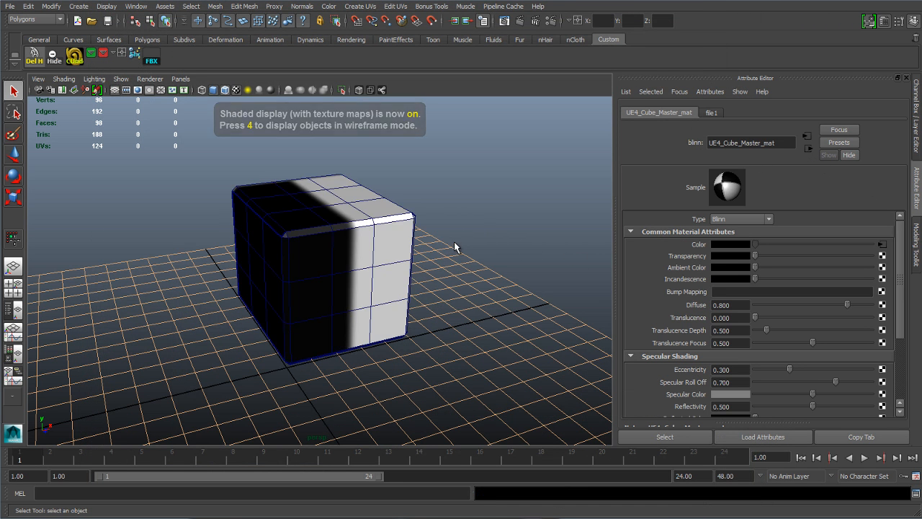
{"action": "left_click", "coordinate": [879, 247]}
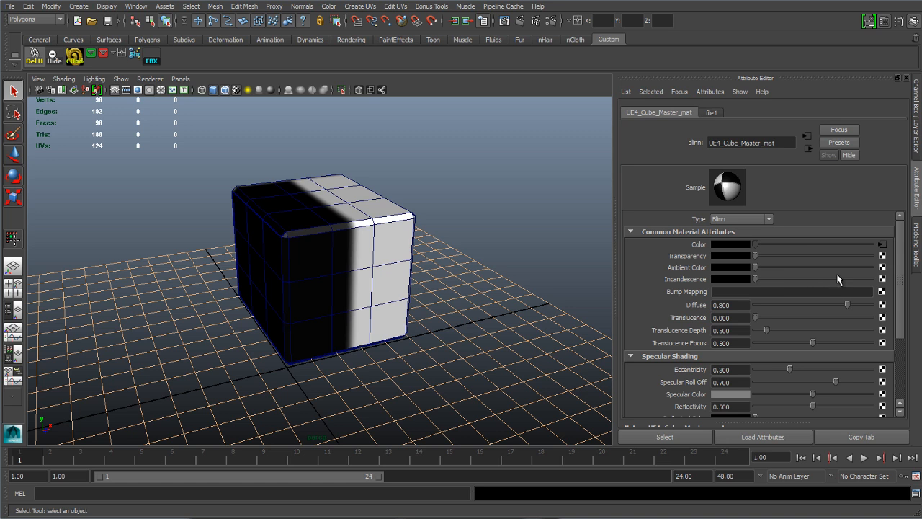
Step: Connect a File texture to Bump Mapping, use it as Tangent Space Normals and load checkerBoard_normal.tga
{"action": "left_click", "coordinate": [882, 293]}
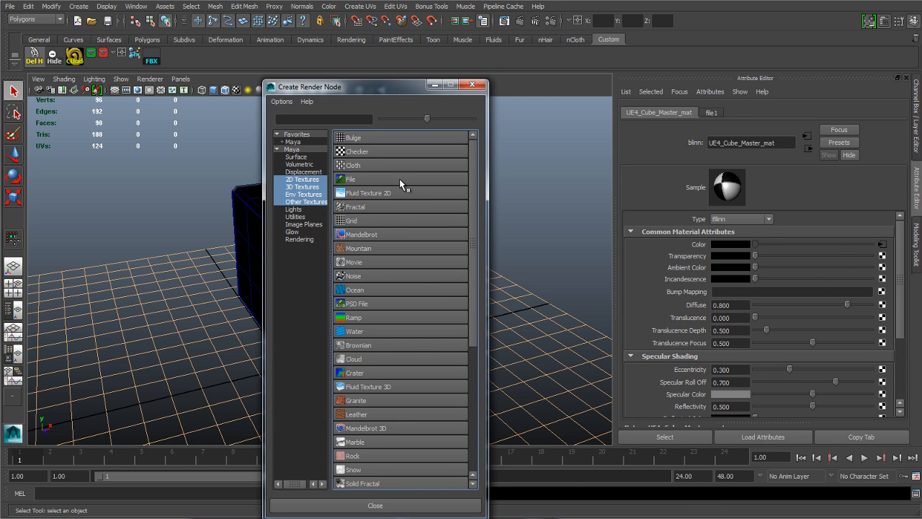
{"action": "left_click", "coordinate": [399, 178]}
{"action": "left_click", "coordinate": [787, 257]}
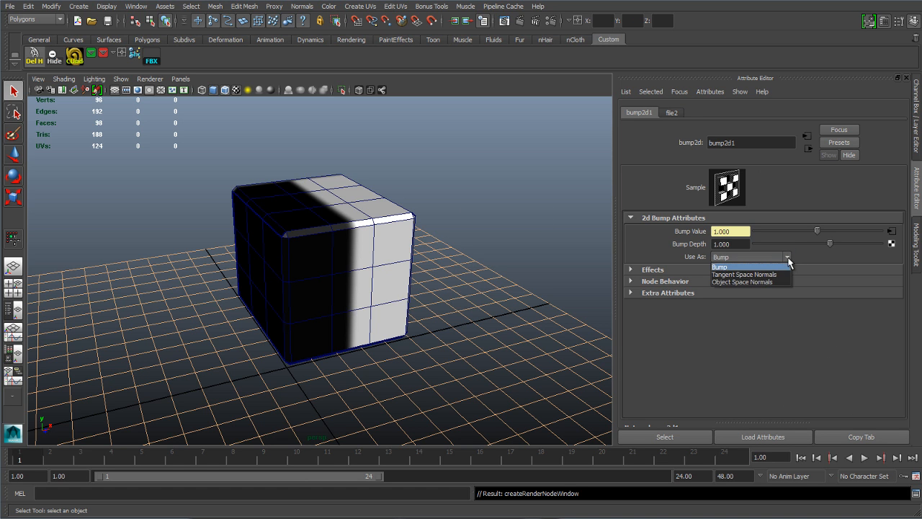
{"action": "left_click", "coordinate": [768, 275]}
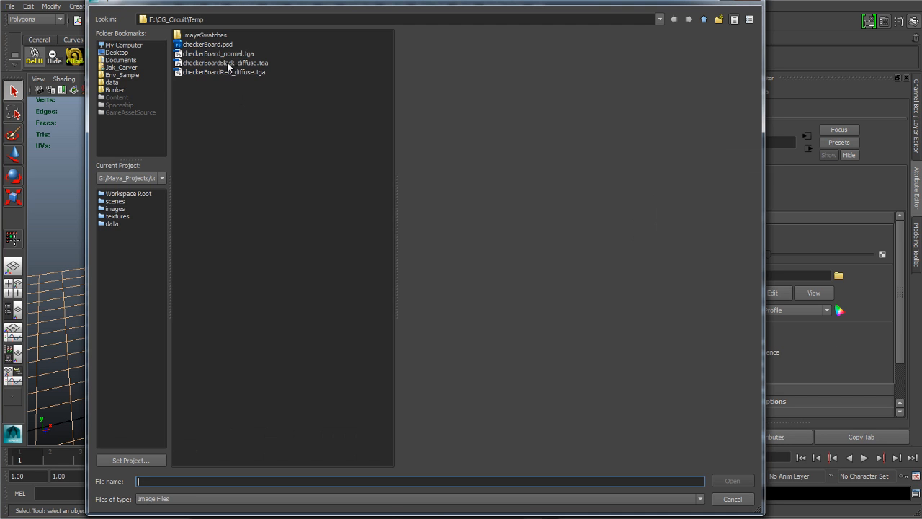
{"action": "left_click", "coordinate": [227, 54]}
{"action": "double_click", "coordinate": [228, 54]}
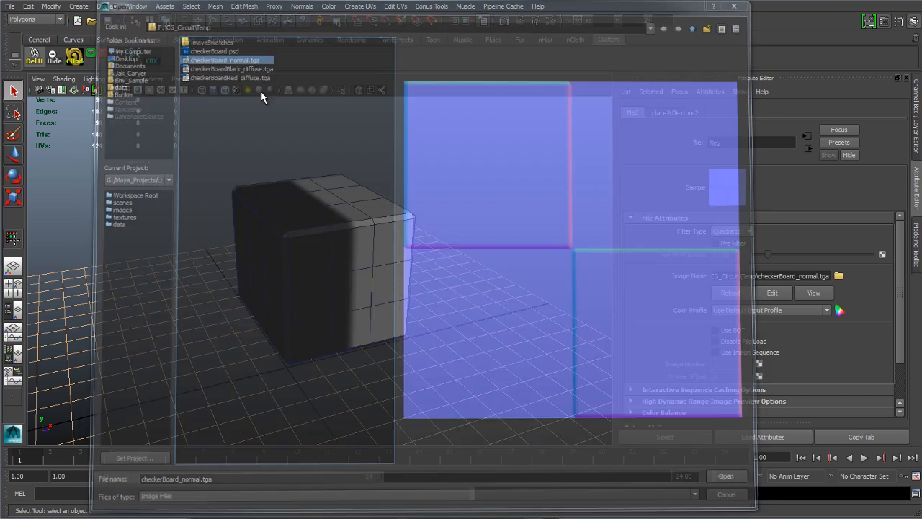
{"action": "left_click", "coordinate": [810, 150]}
{"action": "left_click", "coordinate": [809, 149]}
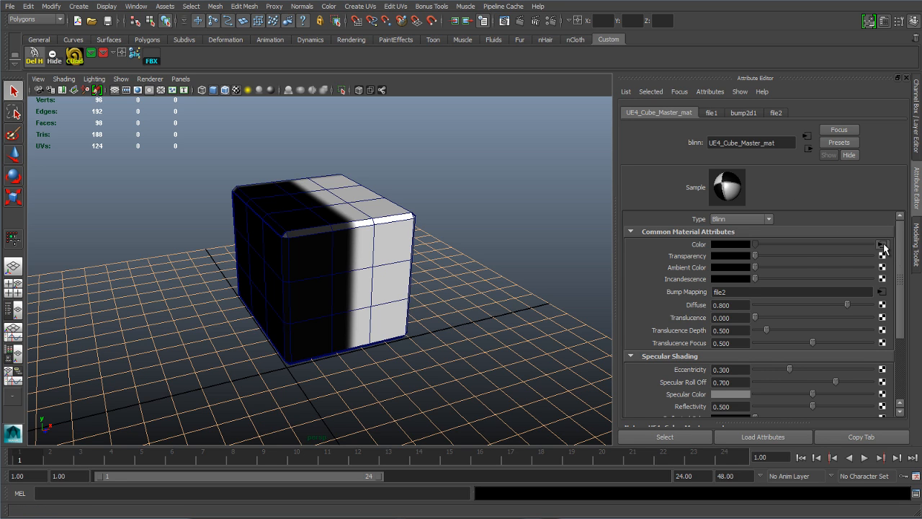
Step: Set Repeat UV to 4 by 4 for both the diffuse and normal map textures, and return to the material
{"action": "left_click", "coordinate": [879, 244]}
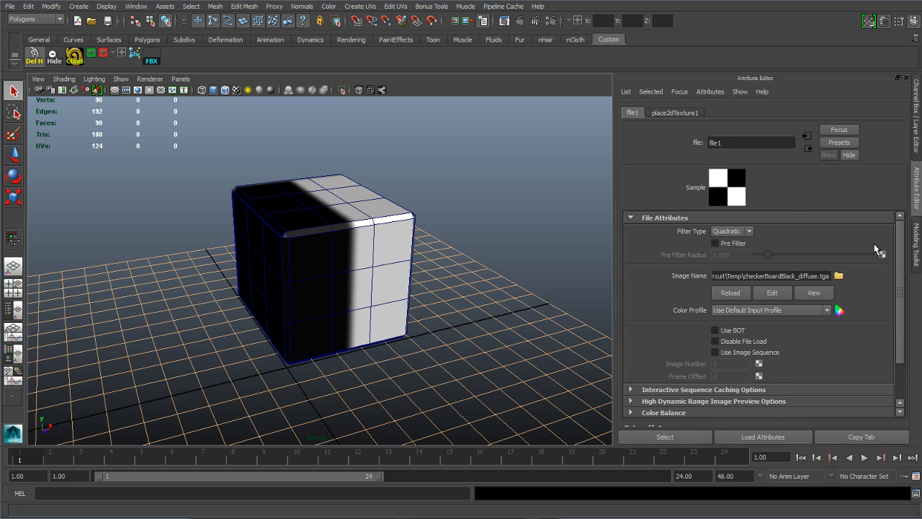
{"action": "left_click", "coordinate": [675, 113]}
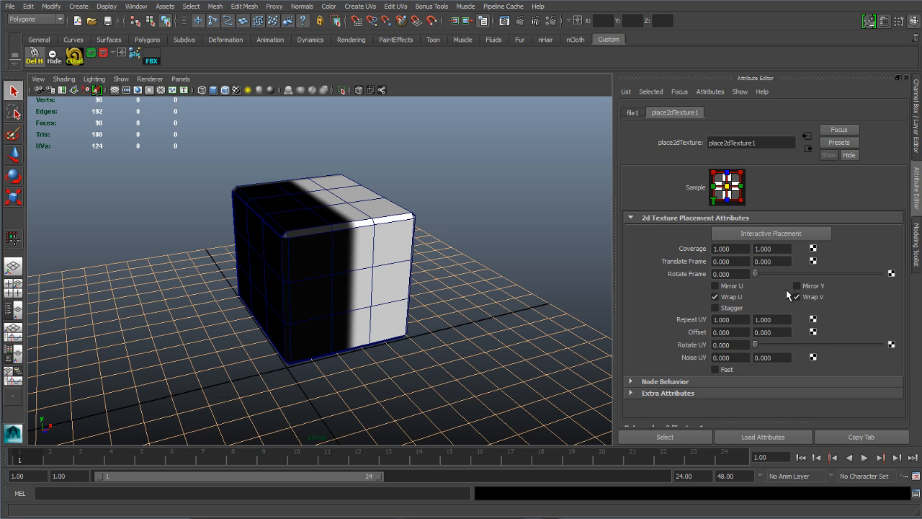
{"action": "left_click", "coordinate": [741, 320]}
{"action": "type", "text": "4"}
{"action": "key", "text": "Tab"}
{"action": "type", "text": "4"}
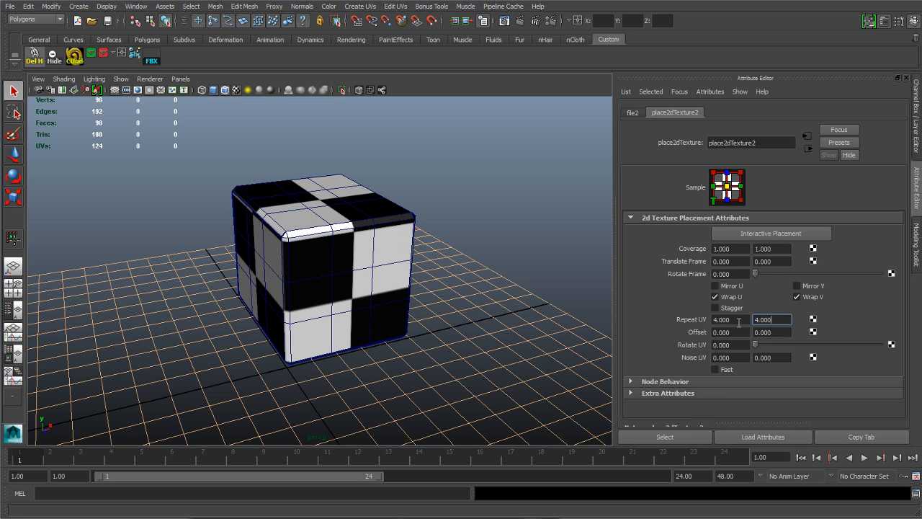
{"action": "left_click", "coordinate": [808, 151]}
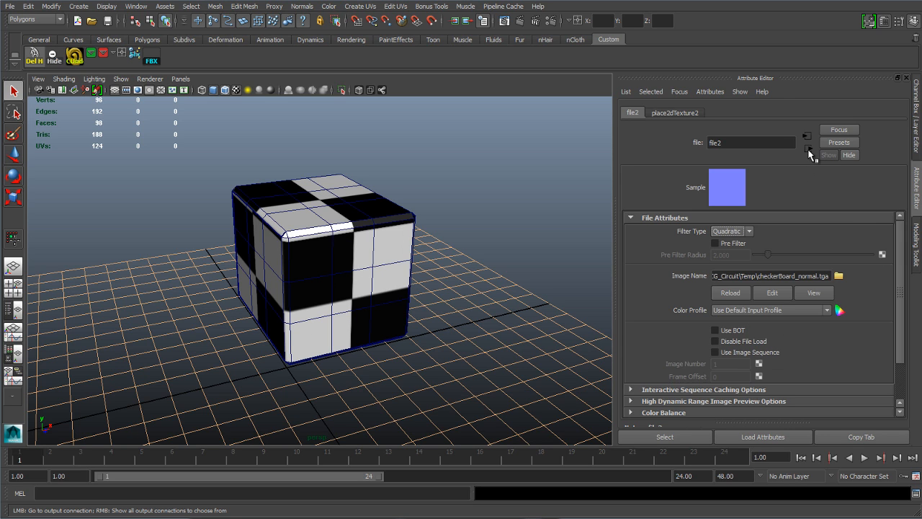
{"action": "left_click", "coordinate": [809, 151]}
{"action": "left_click", "coordinate": [808, 151]}
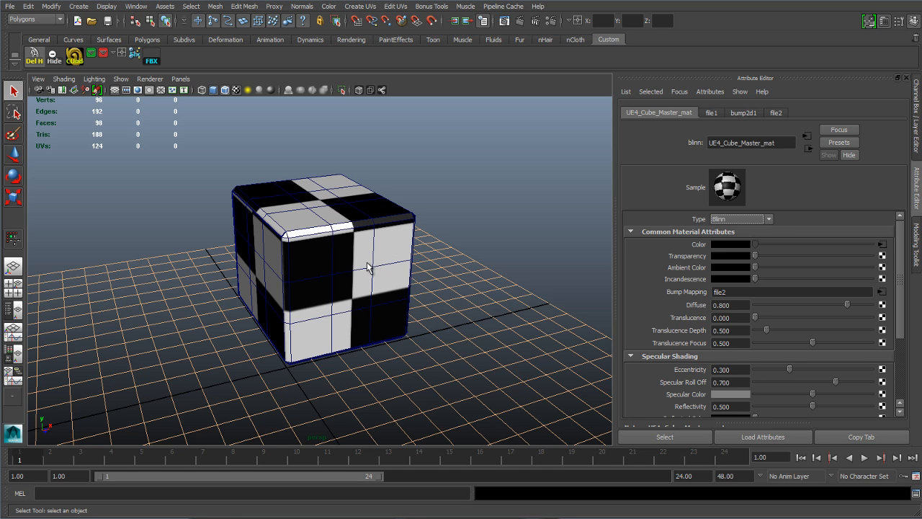
Step: Switch the viewport renderer to Viewport 2.0 and turn off wireframe on shaded
{"action": "left_click", "coordinate": [153, 80]}
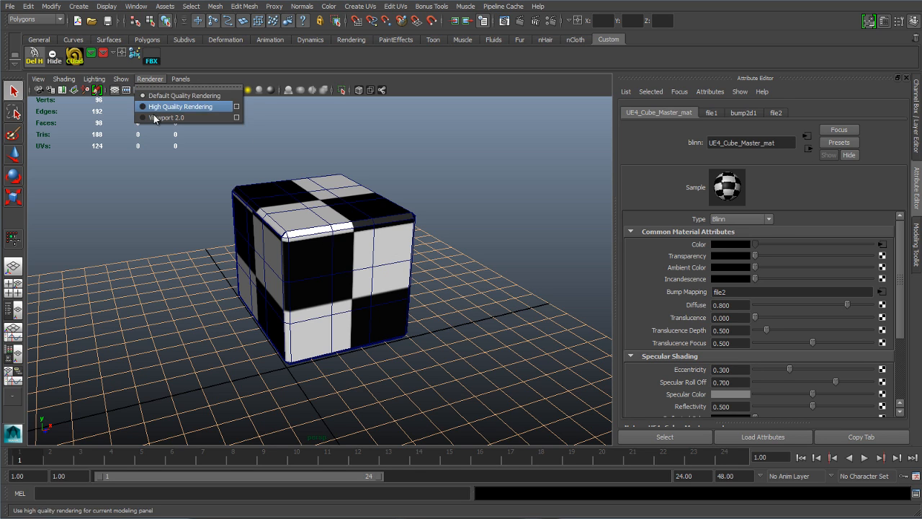
{"action": "left_click", "coordinate": [154, 117]}
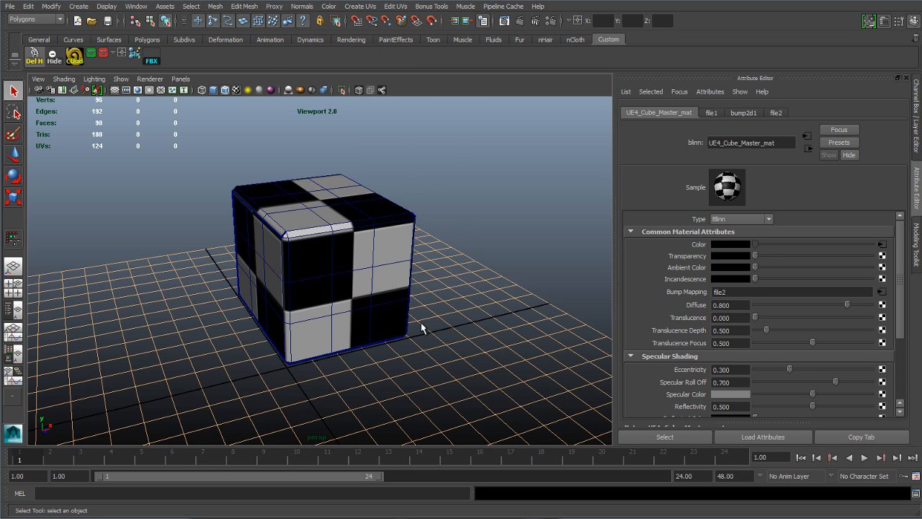
{"action": "middle_click_drag", "start_coordinate": [338, 304], "coordinate": [398, 309], "text": "alt"}
{"action": "right_click_drag", "start_coordinate": [397, 309], "coordinate": [379, 223], "text": "alt"}
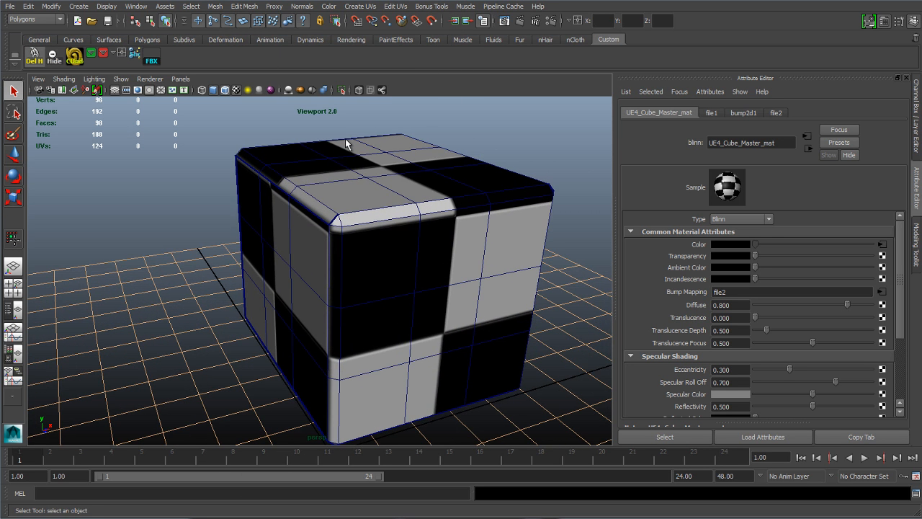
{"action": "left_click", "coordinate": [226, 91]}
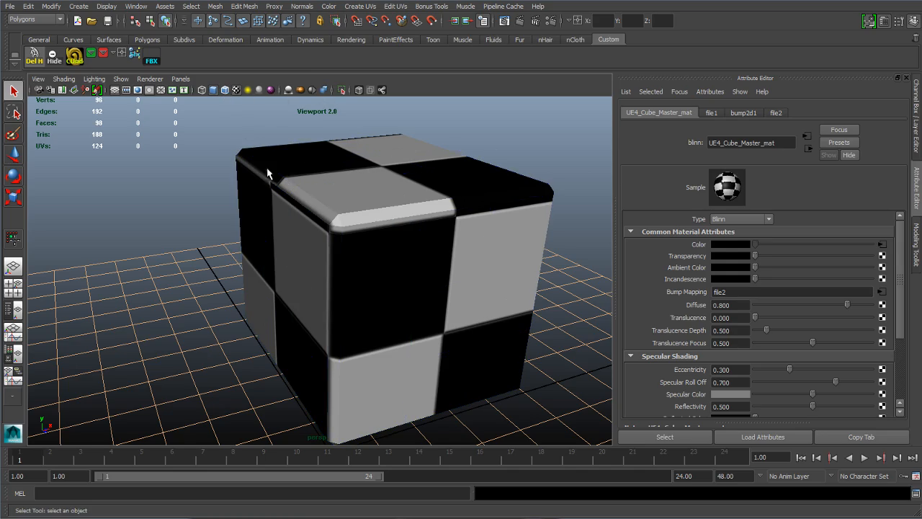
Step: Examine the checker texture and normal map shading on the cube from several angles
{"action": "middle_click_drag", "start_coordinate": [458, 226], "coordinate": [400, 248], "text": "alt"}
{"action": "left_click_drag", "start_coordinate": [400, 249], "coordinate": [421, 222], "text": "alt"}
{"action": "right_click_drag", "start_coordinate": [492, 257], "coordinate": [336, 244], "text": "alt"}
{"action": "middle_click_drag", "start_coordinate": [336, 244], "coordinate": [415, 253], "text": "alt"}
{"action": "right_click_drag", "start_coordinate": [416, 254], "coordinate": [439, 253], "text": "alt"}
{"action": "middle_click_drag", "start_coordinate": [439, 253], "coordinate": [435, 252], "text": "alt"}
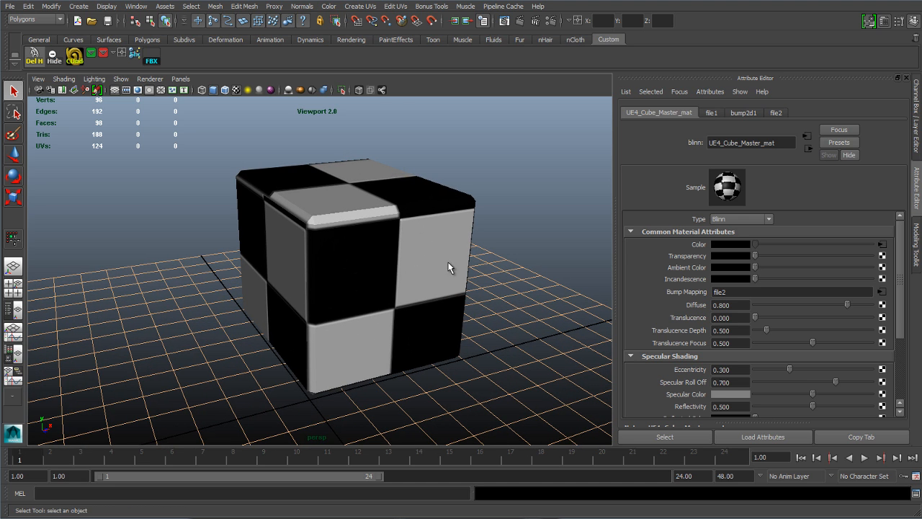
Step: Clear the selection, select the cube and show the attributes of its UE4_Cube_Master_mat material
{"action": "key", "text": "ctrl+a"}
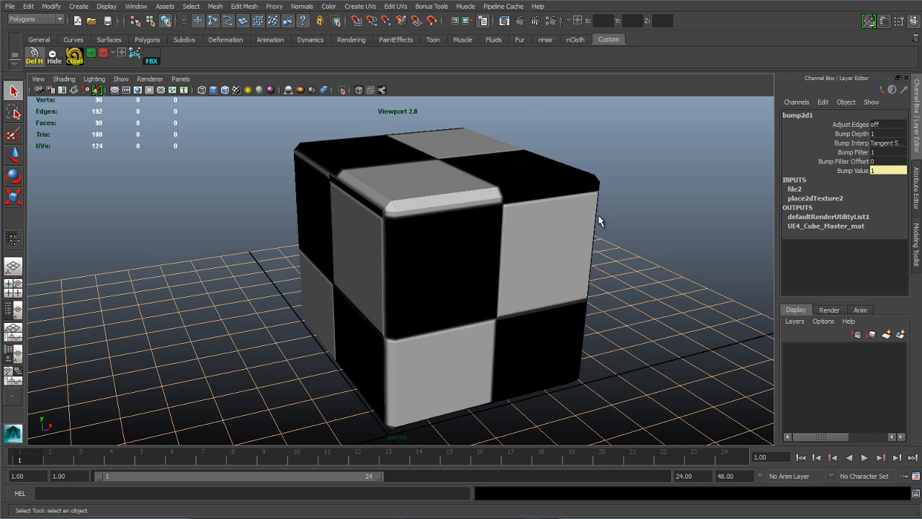
{"action": "middle_click_drag", "start_coordinate": [564, 270], "coordinate": [554, 269], "text": "alt"}
{"action": "left_click", "coordinate": [624, 241]}
{"action": "middle_click_drag", "start_coordinate": [624, 241], "coordinate": [571, 261], "text": "alt"}
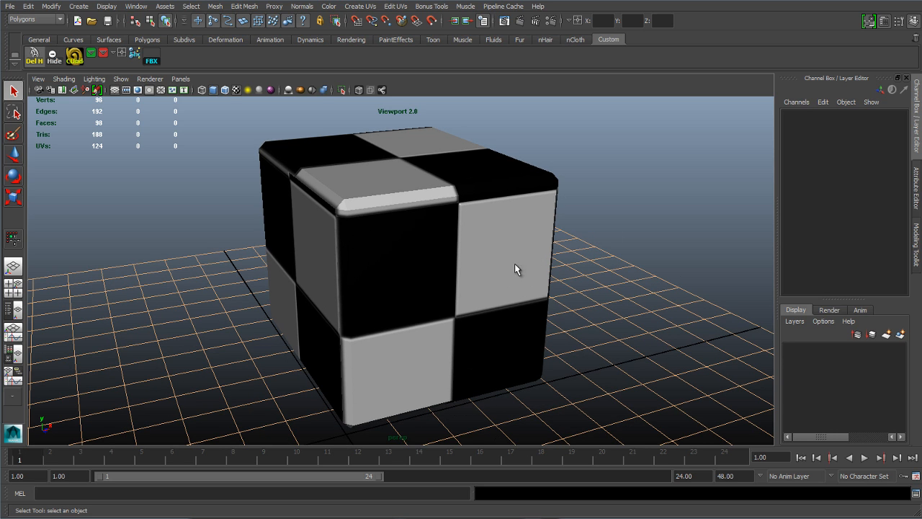
{"action": "left_click", "coordinate": [486, 226]}
{"action": "key", "text": "ctrl+a"}
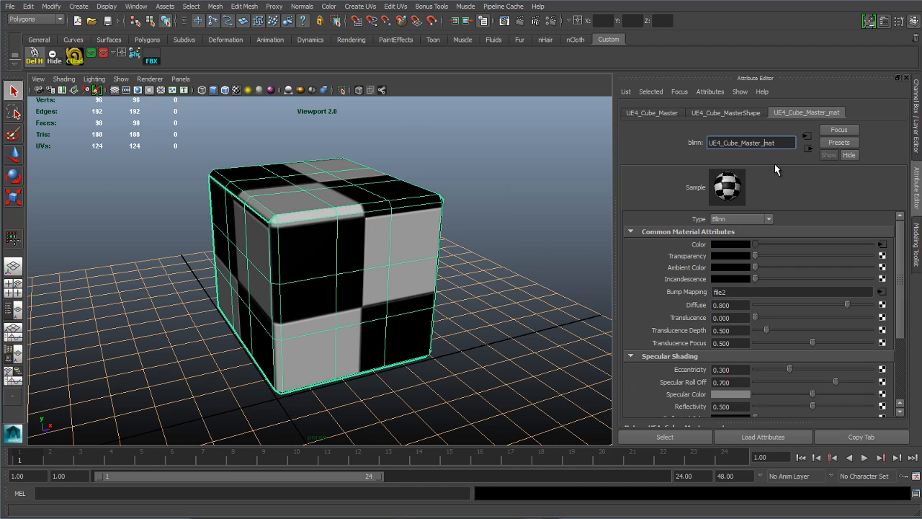
Step: Rename the cube's Blinn material as Checker_Black_mat
{"action": "key", "text": "shift+Home"}
{"action": "type", "text": "Checker Black"}
{"action": "key", "text": "Return"}
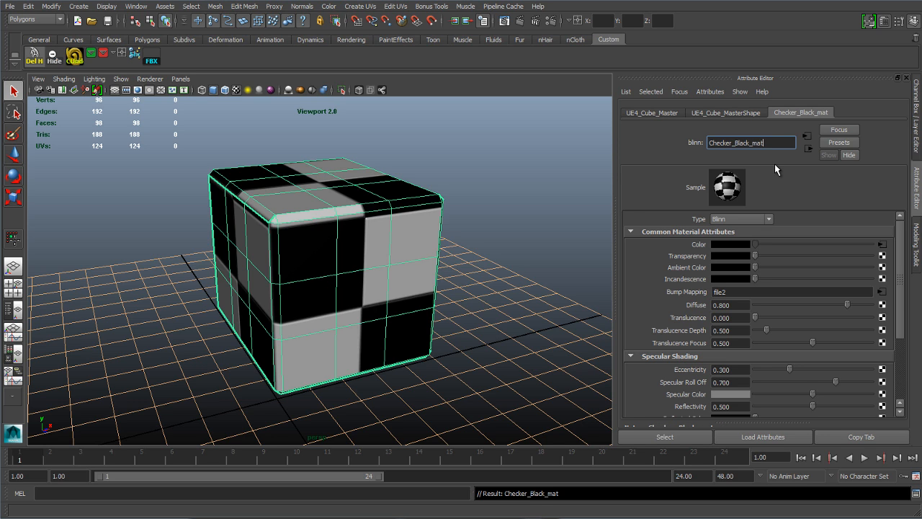
{"action": "left_click", "coordinate": [392, 220]}
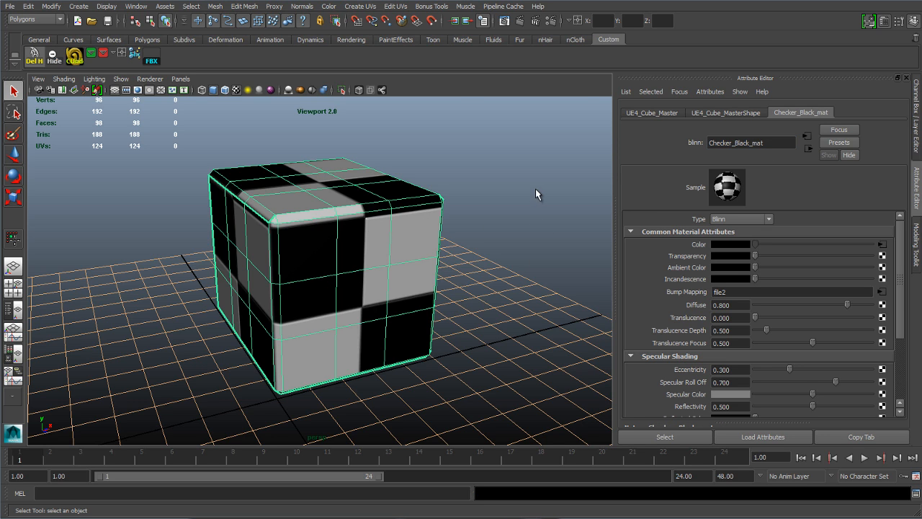
Step: Open the Hypershade and create a second Blinn material
{"action": "key", "text": "space"}
{"action": "left_click", "coordinate": [494, 120]}
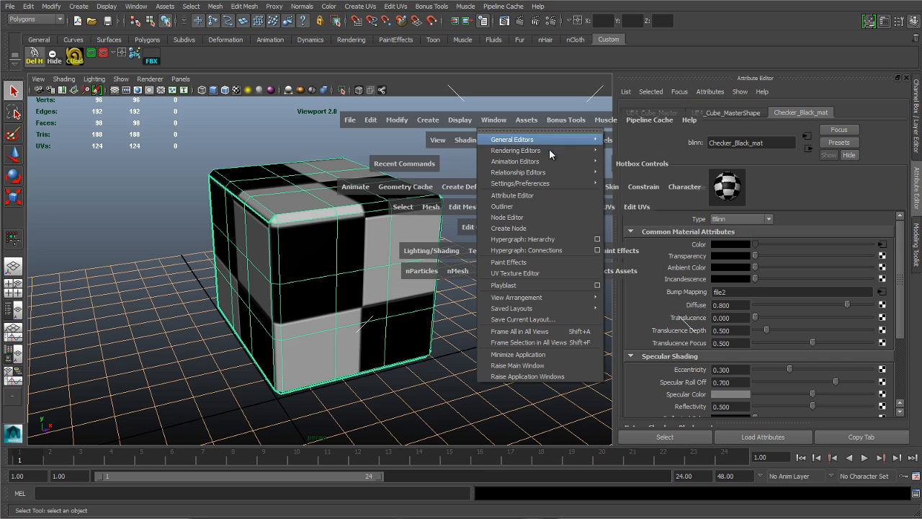
{"action": "mouse_move", "coordinate": [547, 150]}
{"action": "left_click", "coordinate": [634, 178]}
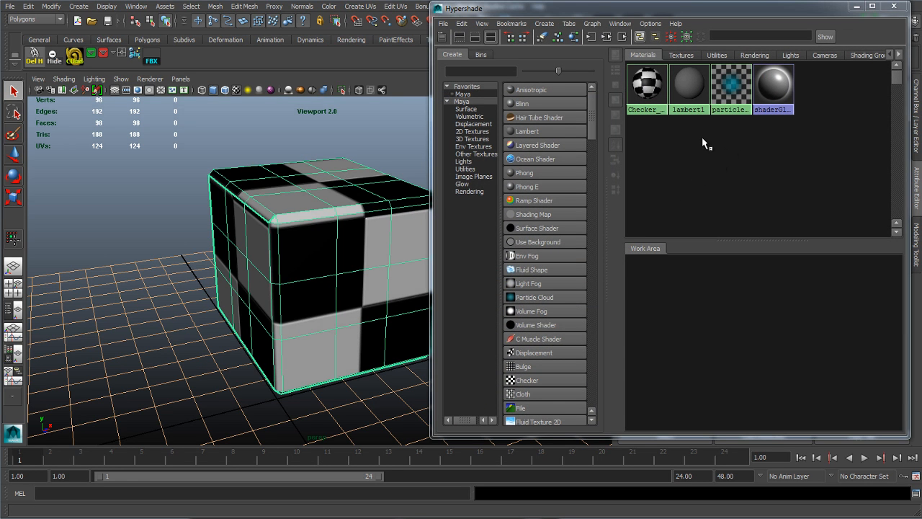
{"action": "left_click", "coordinate": [539, 105]}
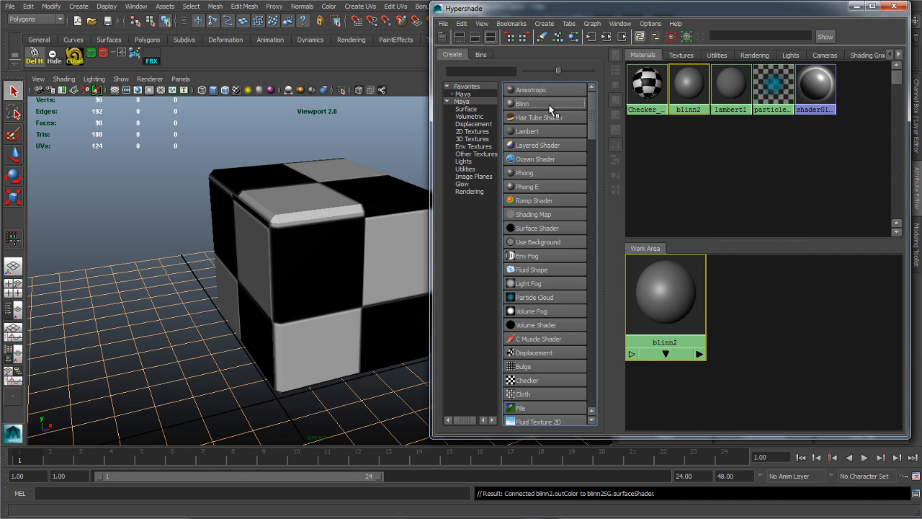
Step: Select all the cube's top faces, including the adjoining bevel faces, and assign the new Blinn material to them
{"action": "left_click_drag", "start_coordinate": [323, 264], "coordinate": [342, 226], "text": "alt"}
{"action": "left_click", "coordinate": [335, 196]}
{"action": "right_click_drag", "start_coordinate": [339, 193], "coordinate": [338, 219]}
{"action": "left_click", "coordinate": [317, 183]}
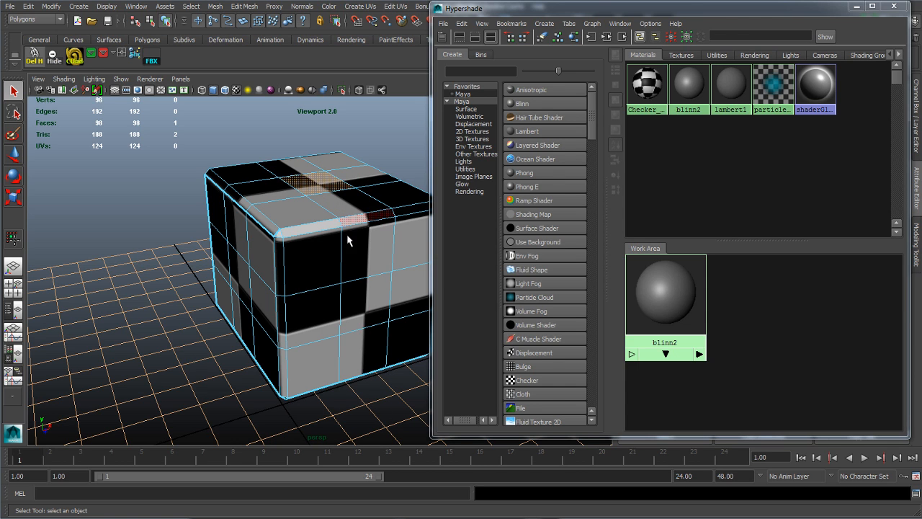
{"action": "right_click_drag", "start_coordinate": [377, 271], "coordinate": [407, 261], "text": "ctrl"}
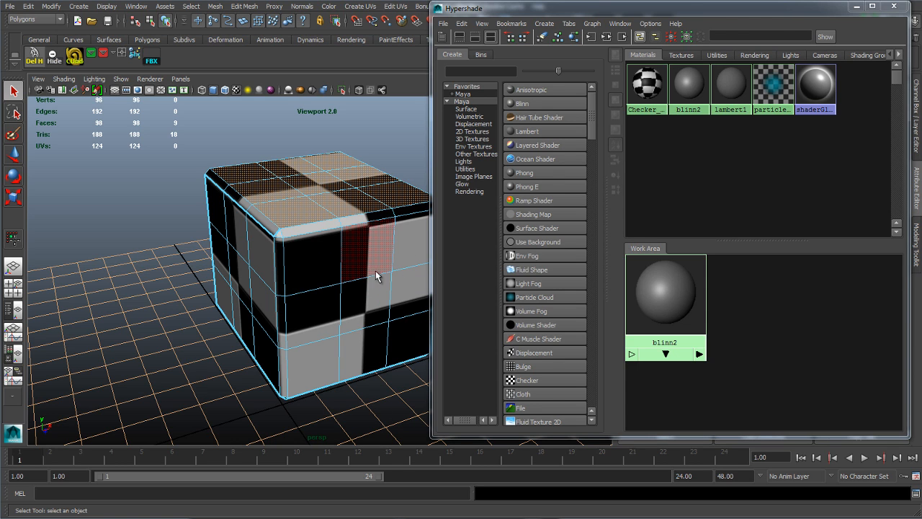
{"action": "right_click_drag", "start_coordinate": [358, 276], "coordinate": [394, 260], "text": "ctrl"}
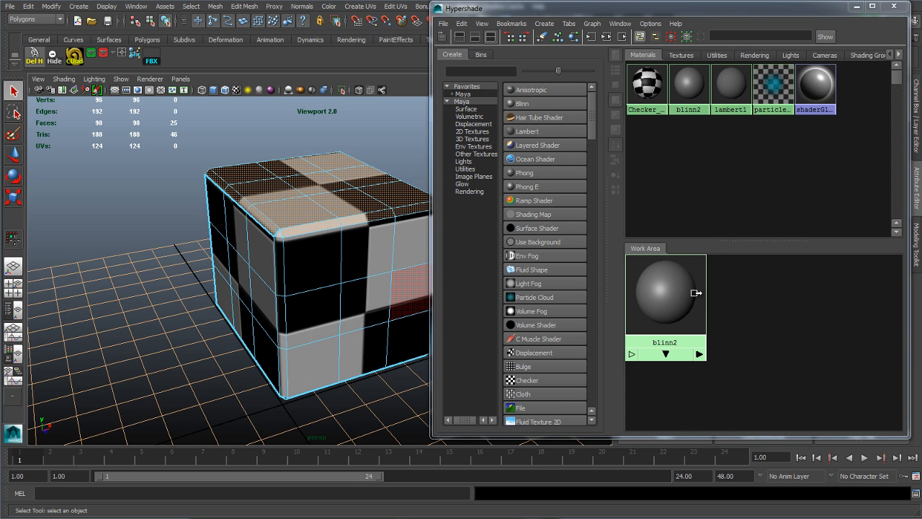
{"action": "right_click", "coordinate": [664, 291]}
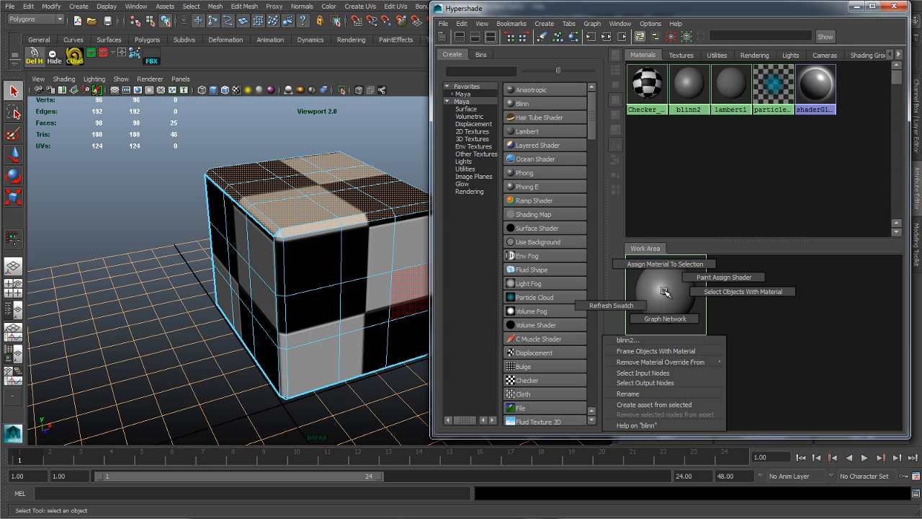
{"action": "right_click_drag", "start_coordinate": [664, 291], "coordinate": [663, 270]}
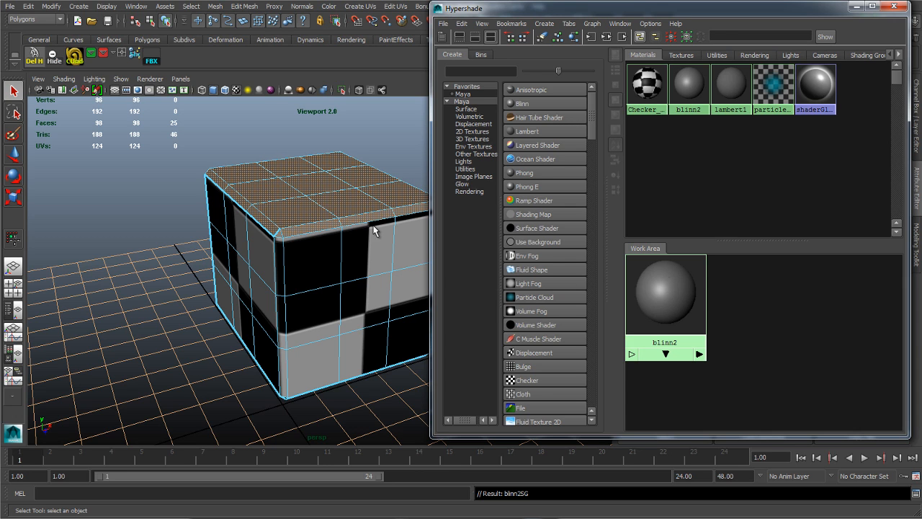
Step: Show the new Blinn material's attributes and rename it as Checker_Red_mat
{"action": "double_click", "coordinate": [664, 290]}
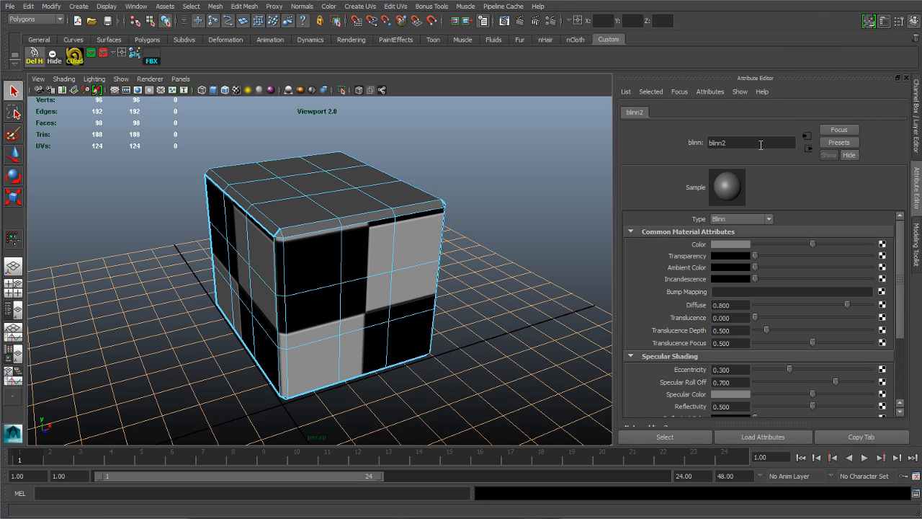
{"action": "double_click", "coordinate": [760, 145]}
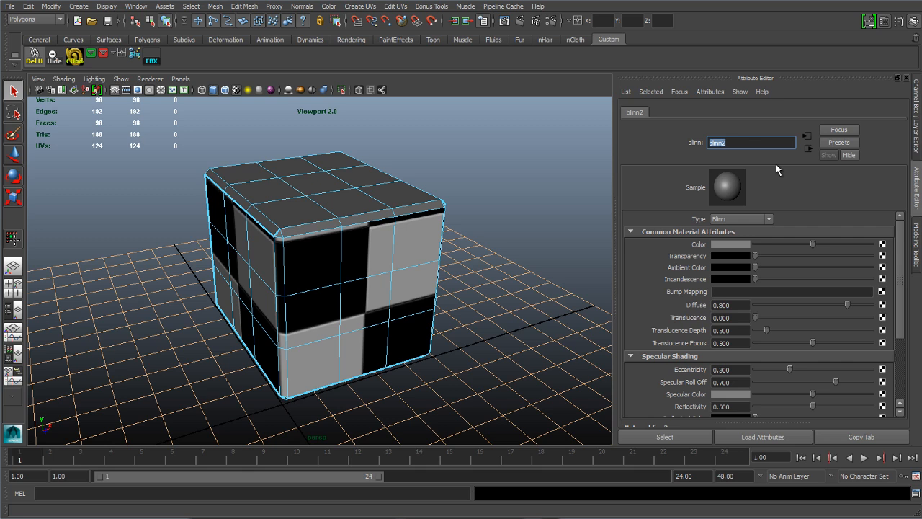
{"action": "type", "text": "Checker_Red_mat"}
{"action": "key", "text": "Return"}
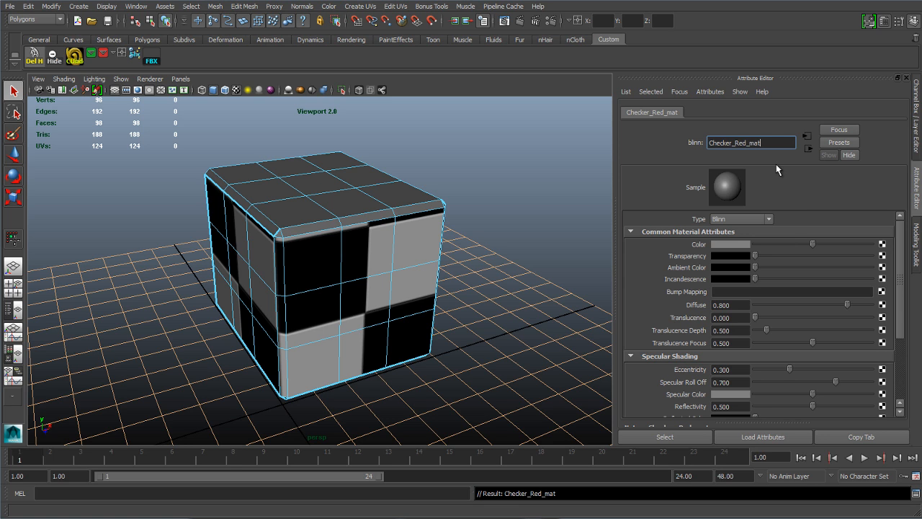
Step: Connect a file texture to the color of Checker_Red_mat and load checkerBoardRed_diffuse.tga into it
{"action": "left_click", "coordinate": [881, 245]}
{"action": "left_click", "coordinate": [416, 189]}
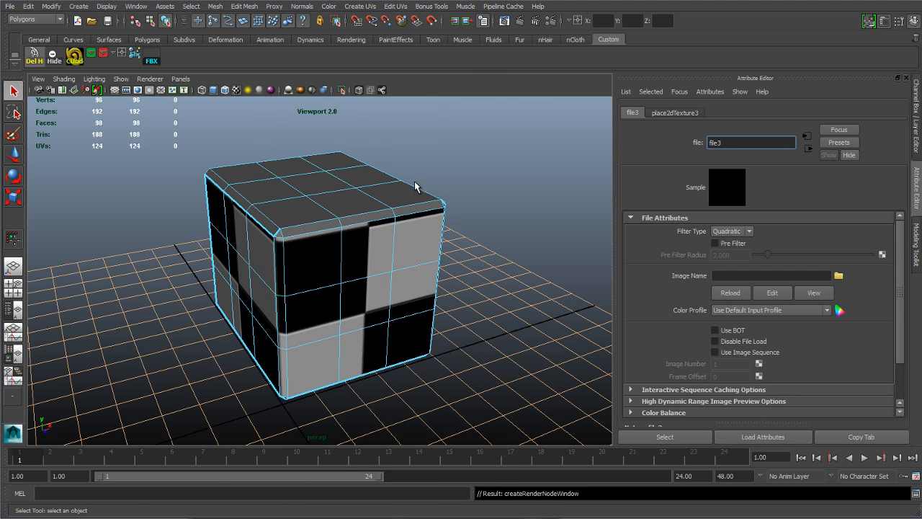
{"action": "left_click", "coordinate": [839, 275]}
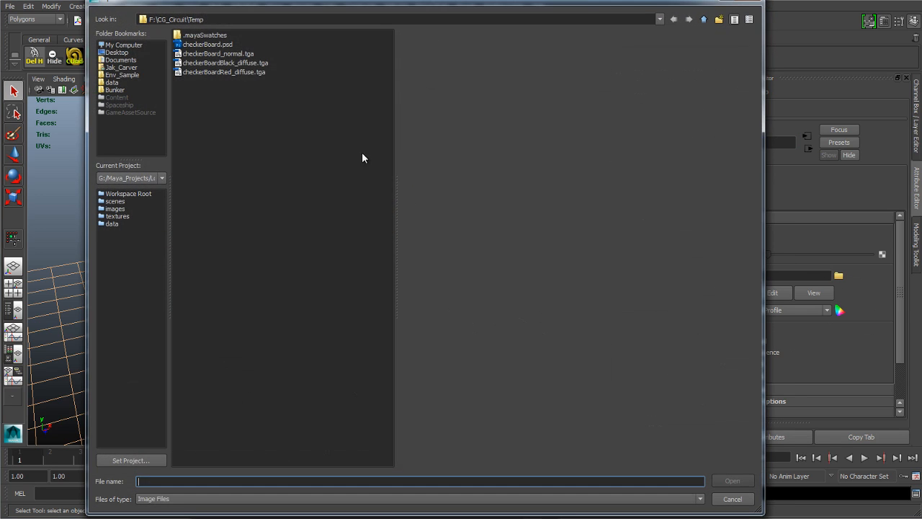
{"action": "left_click", "coordinate": [234, 72]}
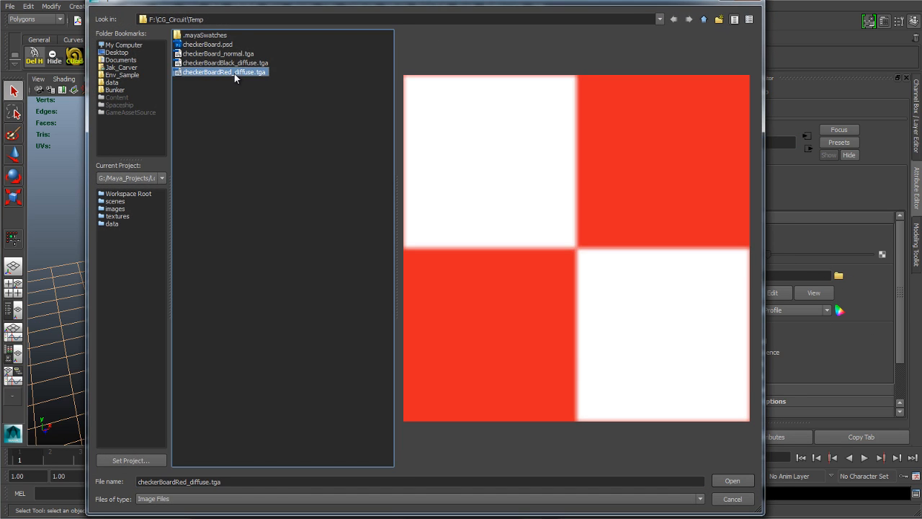
{"action": "double_click", "coordinate": [234, 72]}
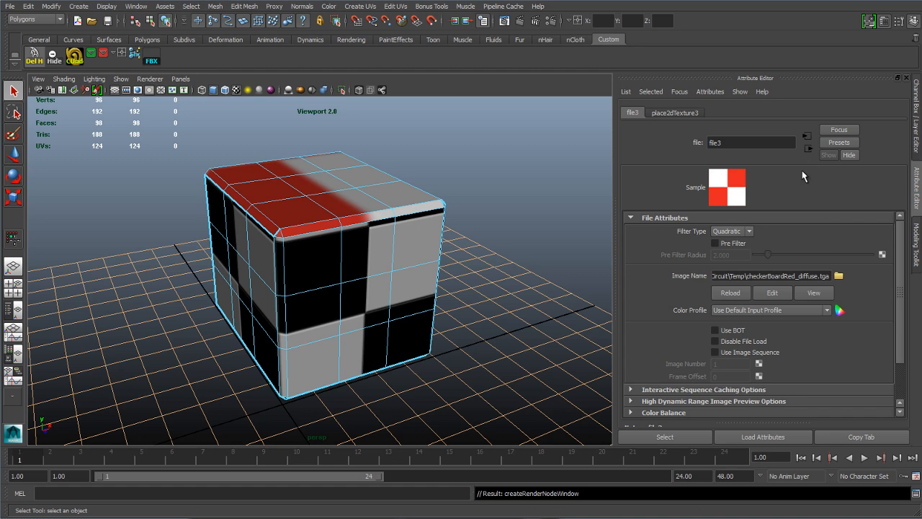
Step: Set the red diffuse texture's Repeat UV to 4 by 4 and return to the Checker_Red_mat attributes
{"action": "left_click", "coordinate": [677, 112]}
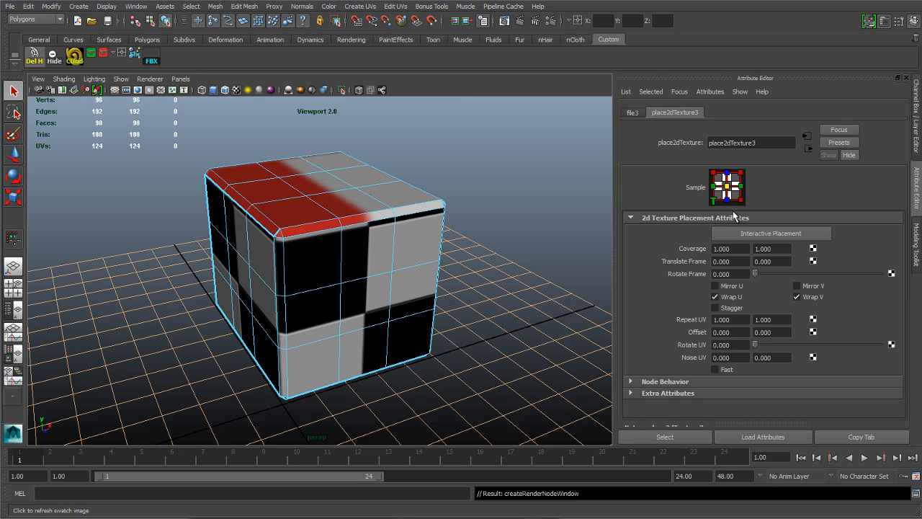
{"action": "left_click", "coordinate": [742, 324]}
{"action": "type", "text": "4"}
{"action": "key", "text": "Tab"}
{"action": "type", "text": "4"}
{"action": "key", "text": "Return"}
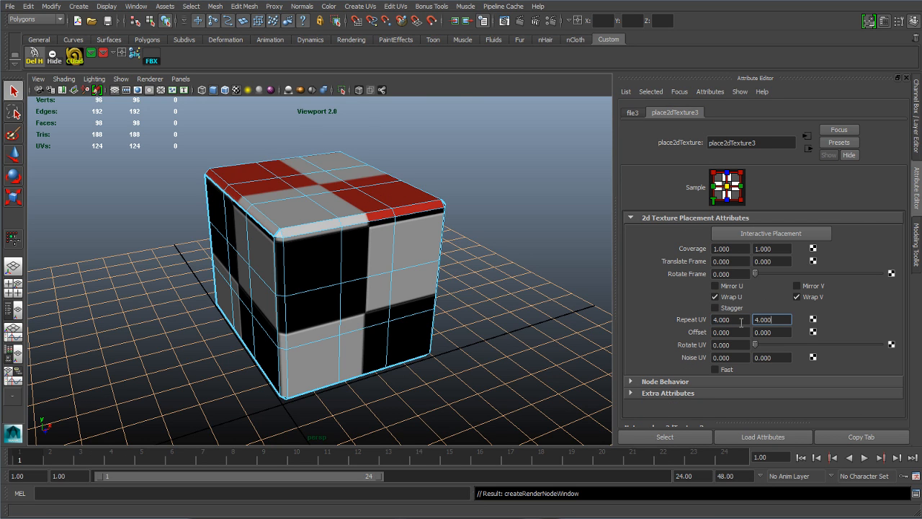
{"action": "left_click", "coordinate": [808, 148]}
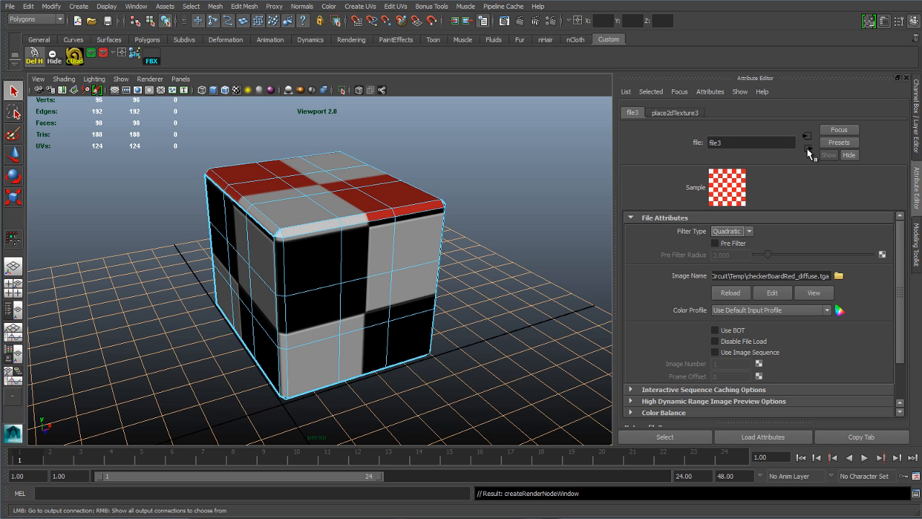
{"action": "left_click", "coordinate": [808, 148]}
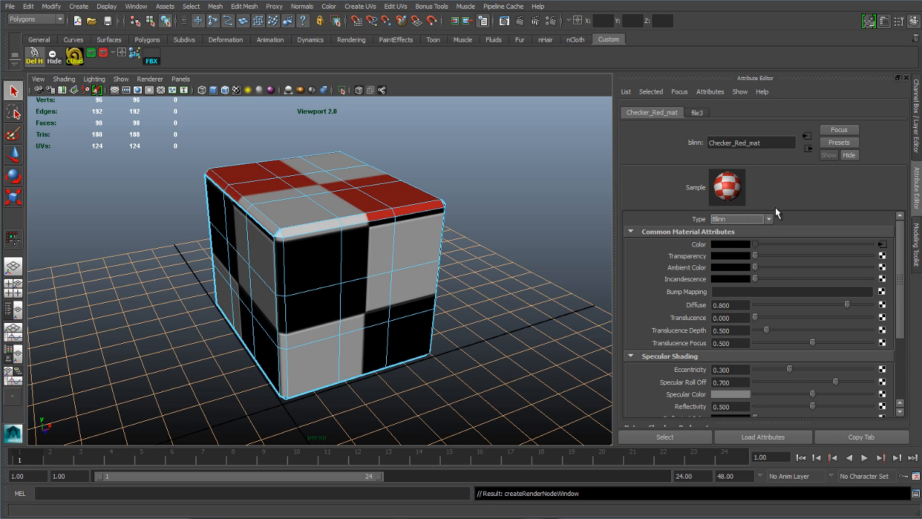
Step: Add a file normal map to Checker_Red_mat's bump mapping, use it as Tangent Space Normals and set its Repeat UV to 4 by 4
{"action": "left_click", "coordinate": [882, 292]}
{"action": "left_click", "coordinate": [391, 179]}
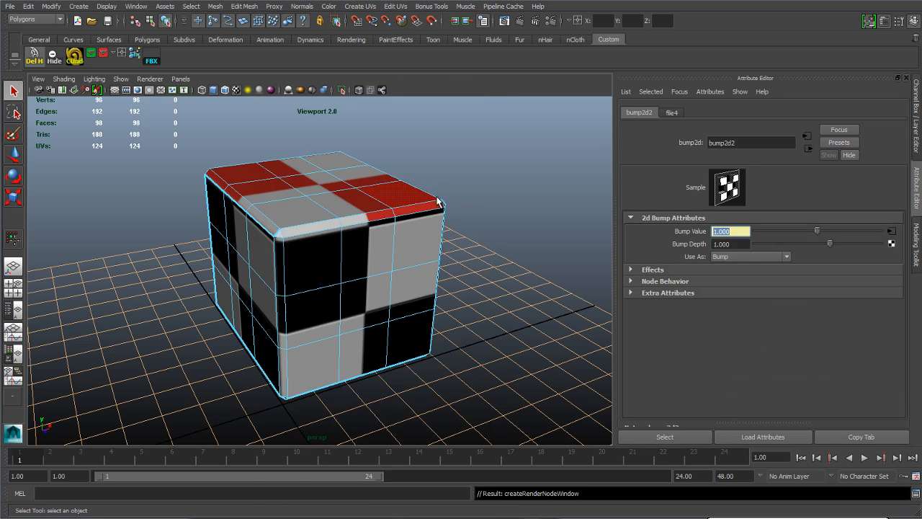
{"action": "left_click", "coordinate": [754, 257]}
{"action": "left_click", "coordinate": [756, 274]}
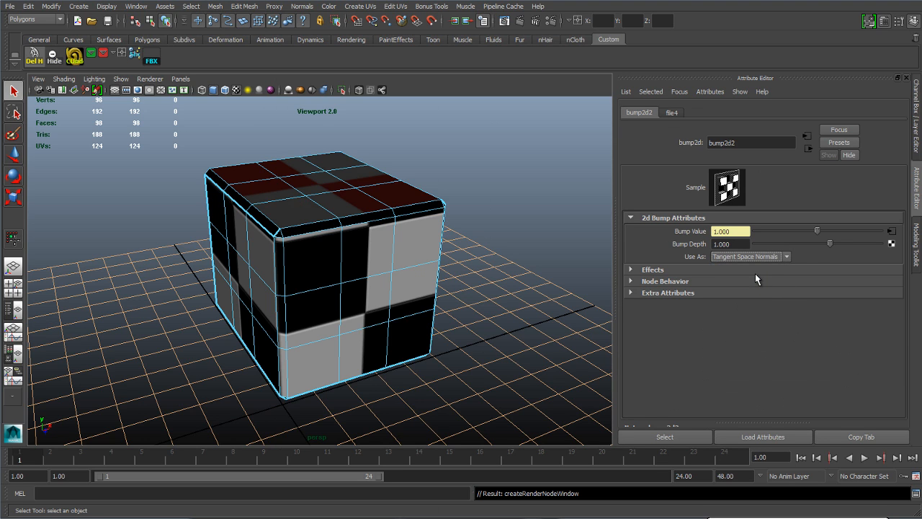
{"action": "left_click", "coordinate": [677, 112]}
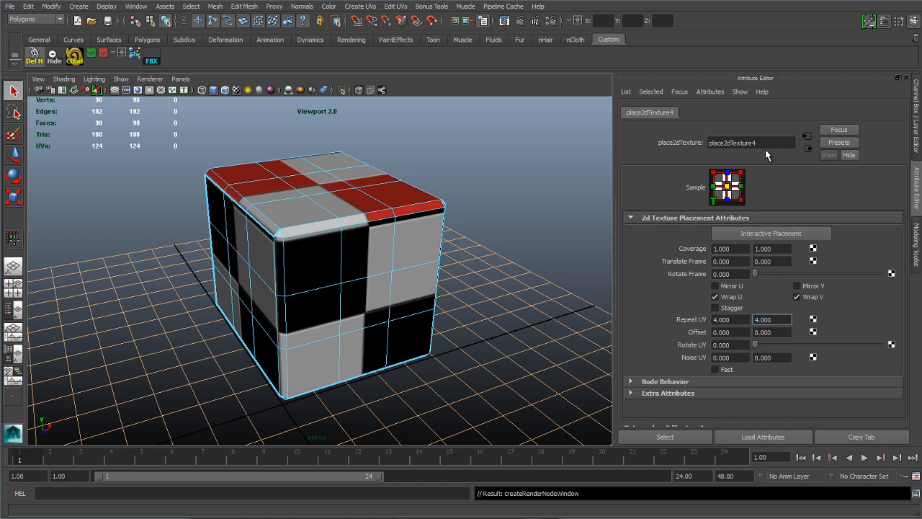
Step: Leave face selection mode, check the red top on the unselected cube and select the whole UE4_Cube_Master object
{"action": "left_click", "coordinate": [550, 171]}
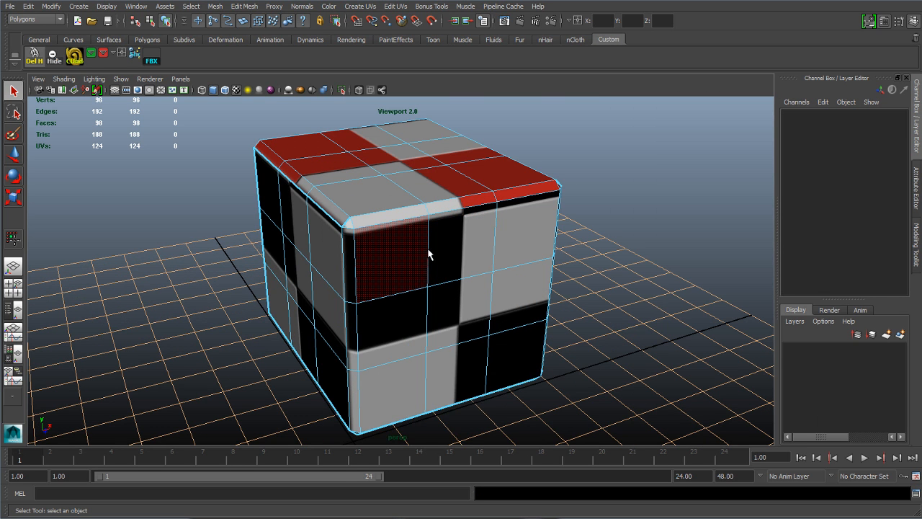
{"action": "right_click_drag", "start_coordinate": [428, 250], "coordinate": [464, 252]}
{"action": "left_click", "coordinate": [566, 271]}
{"action": "left_click_drag", "start_coordinate": [566, 272], "coordinate": [573, 252], "text": "alt"}
{"action": "right_click_drag", "start_coordinate": [600, 251], "coordinate": [575, 258], "text": "alt"}
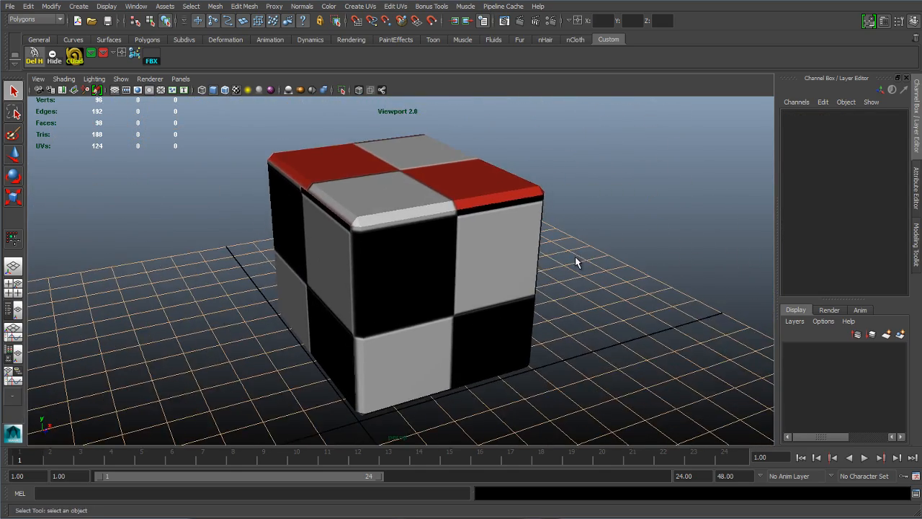
{"action": "left_click", "coordinate": [459, 260]}
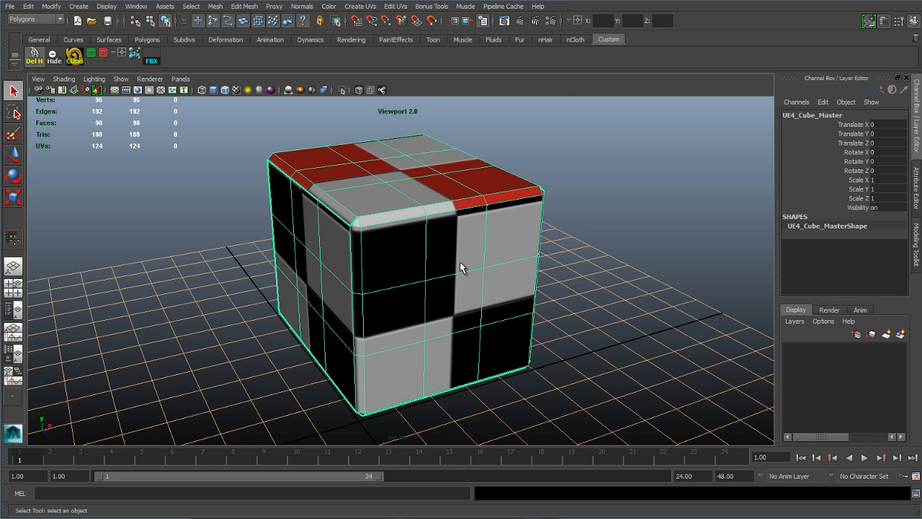
Step: Create a polygon cube that encloses the checkered cube, centred at X 2.5, Y 2.5, Z -3, and display it shaded
{"action": "right_click", "coordinate": [600, 217], "text": "shift"}
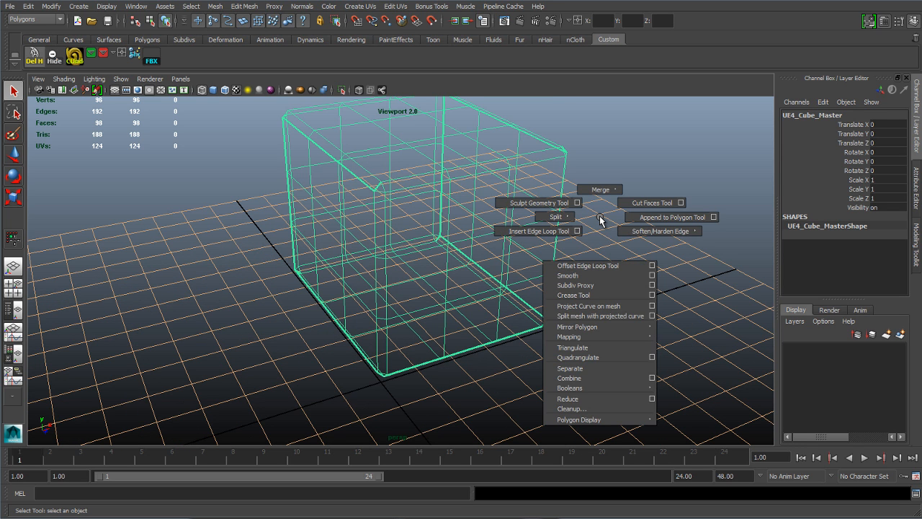
{"action": "left_click", "coordinate": [607, 245]}
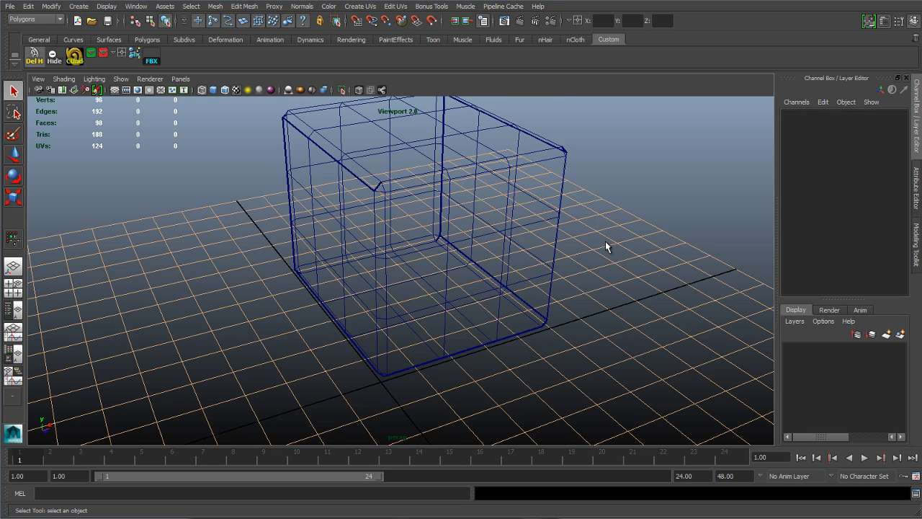
{"action": "right_click", "coordinate": [613, 233], "text": "shift"}
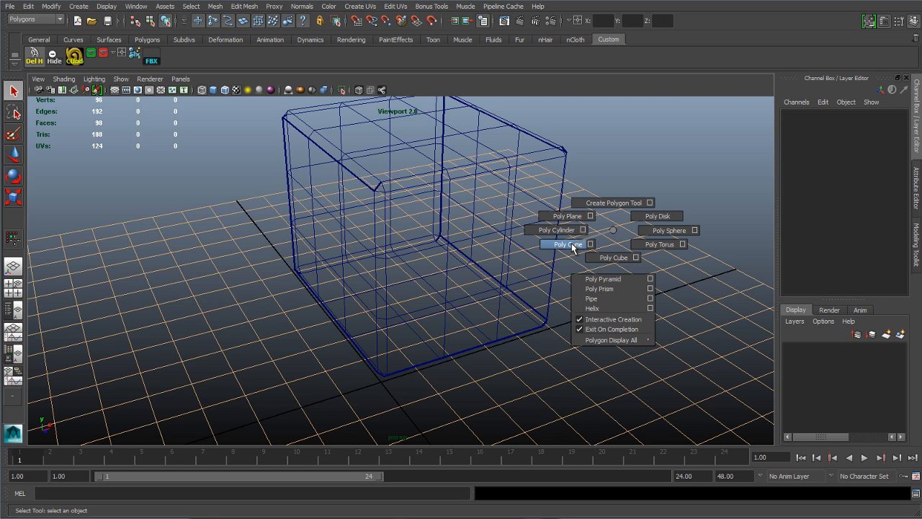
{"action": "left_click", "coordinate": [604, 257]}
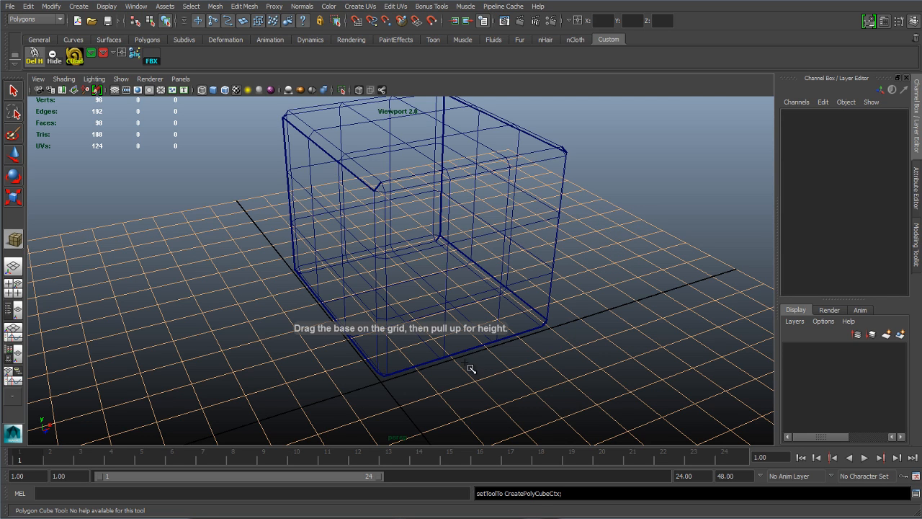
{"action": "left_click_drag", "start_coordinate": [372, 381], "coordinate": [442, 241]}
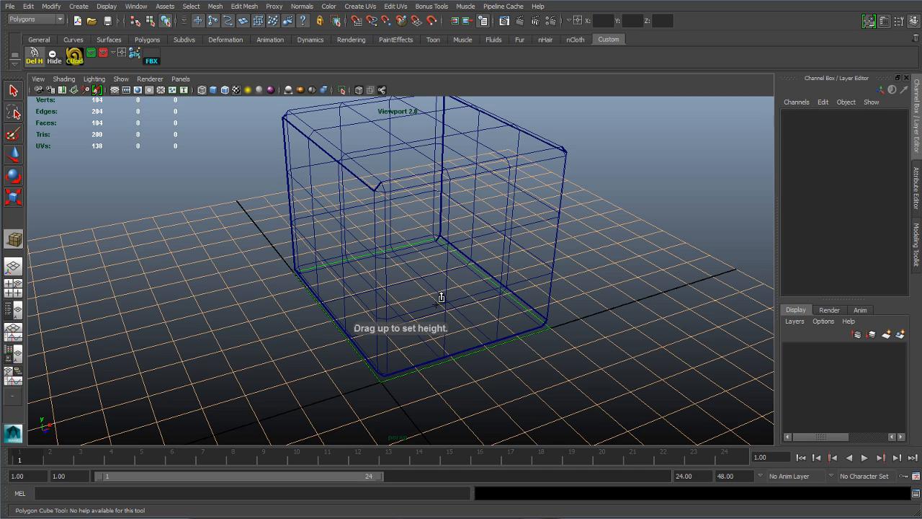
{"action": "left_click_drag", "start_coordinate": [429, 297], "coordinate": [439, 121]}
{"action": "middle_click_drag", "start_coordinate": [495, 238], "coordinate": [478, 271], "text": "alt"}
{"action": "left_click_drag", "start_coordinate": [478, 271], "coordinate": [481, 280], "text": "alt"}
{"action": "key", "text": "5"}
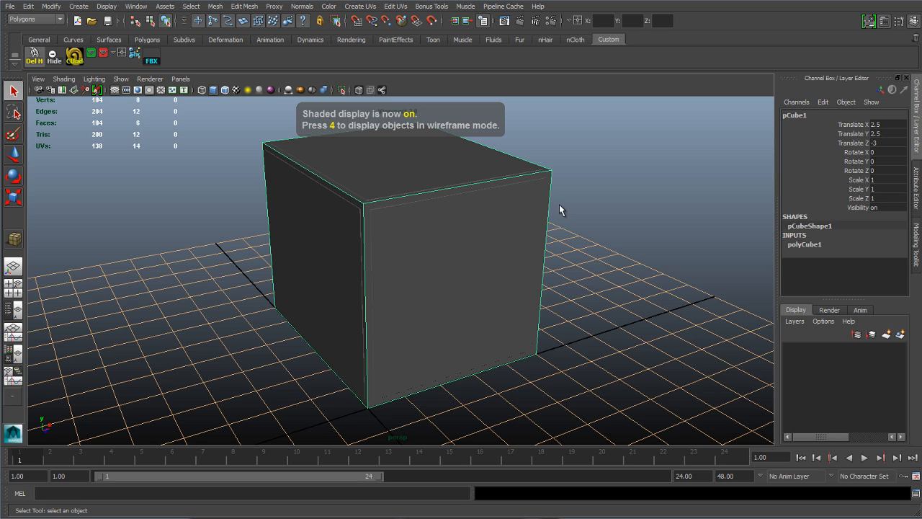
Step: Try moving the new enclosing cube along X to -3.543, turn on textured display and undo the move
{"action": "key", "text": "w"}
{"action": "middle_click_drag", "start_coordinate": [552, 221], "coordinate": [317, 245]}
{"action": "key", "text": "6"}
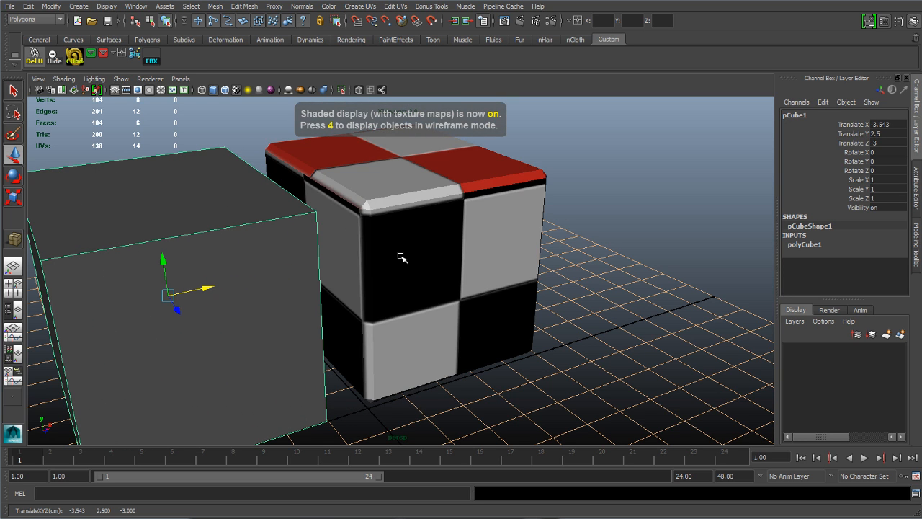
{"action": "key", "text": "ctrl+z"}
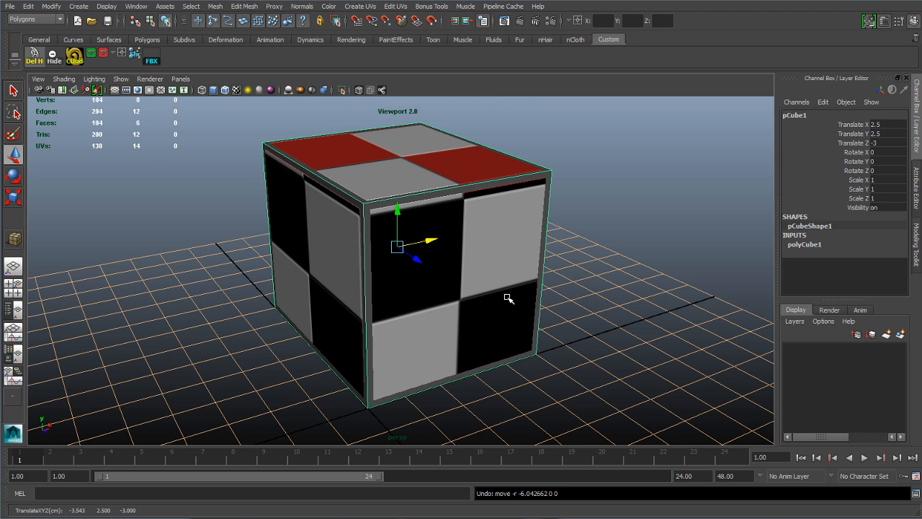
Step: Move the enclosing cube's pivot to its lower front corner at the grid origin using grid snapping
{"action": "key", "text": "q"}
{"action": "key", "text": "w"}
{"action": "key", "text": "Insert"}
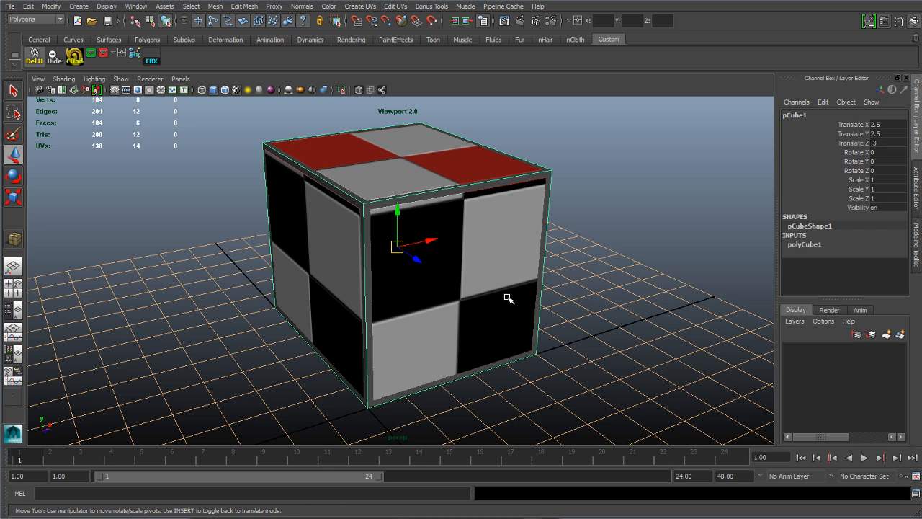
{"action": "key", "text": "x"}
{"action": "middle_click_drag", "start_coordinate": [409, 408], "coordinate": [364, 423]}
{"action": "key", "text": "q"}
{"action": "key", "text": "w"}
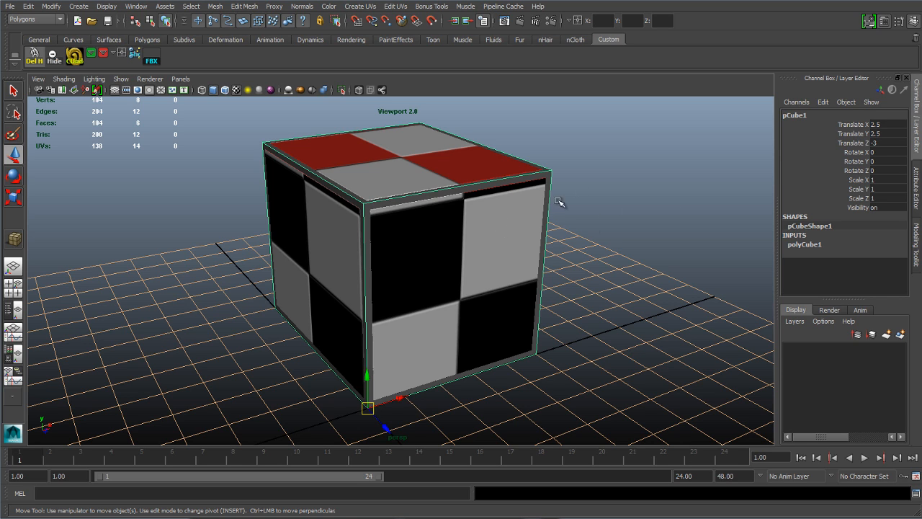
Step: Delete the enclosing cube's construction history and freeze its transformations
{"action": "left_click", "coordinate": [33, 54]}
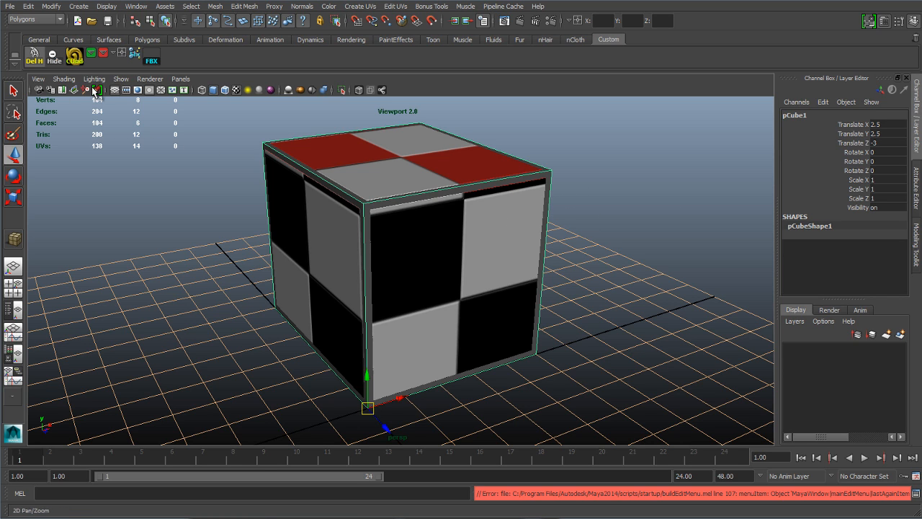
{"action": "left_click", "coordinate": [105, 52]}
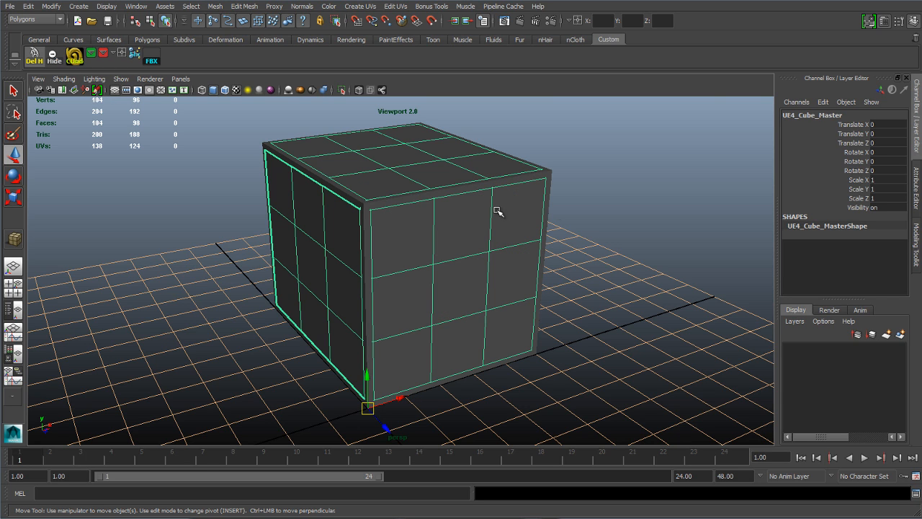
Step: Copy the checkered cube's name and rename the enclosing cube UBX_UE4_Cube_Master
{"action": "left_click", "coordinate": [813, 118]}
{"action": "key", "text": "ctrl+c"}
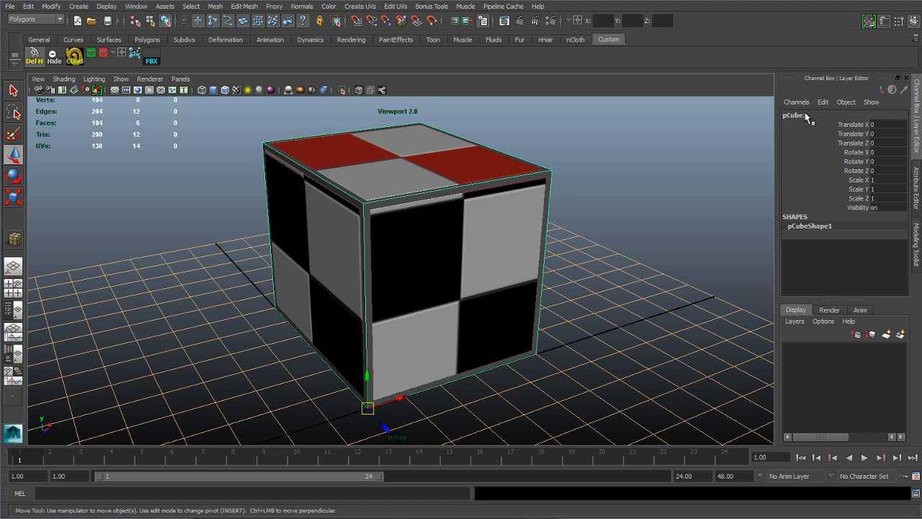
{"action": "double_click", "coordinate": [794, 115]}
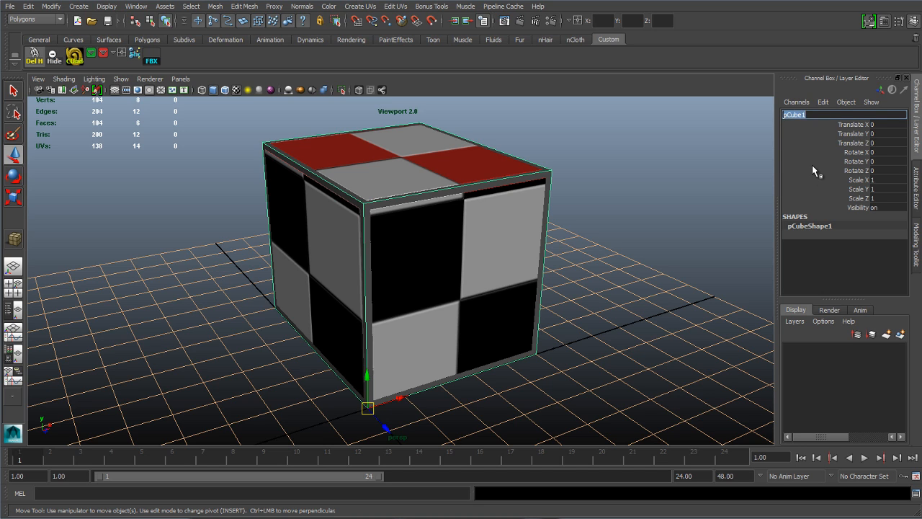
{"action": "key", "text": "ctrl+v"}
{"action": "key", "text": "Home"}
{"action": "type", "text": "UBX_"}
{"action": "key", "text": "Return"}
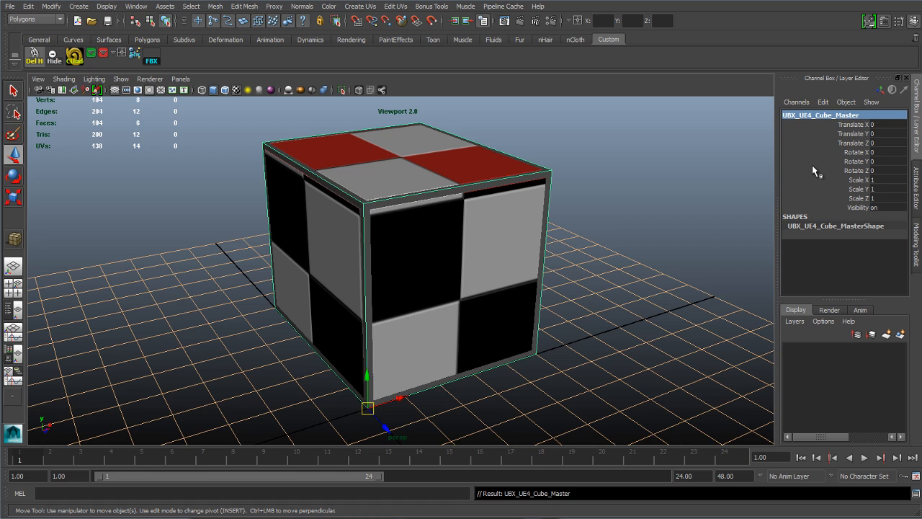
Step: Change the enclosing cube's name prefix to UCX so it is named UCX_UE4_Cube_Master
{"action": "double_click", "coordinate": [792, 117]}
{"action": "key", "text": "Home"}
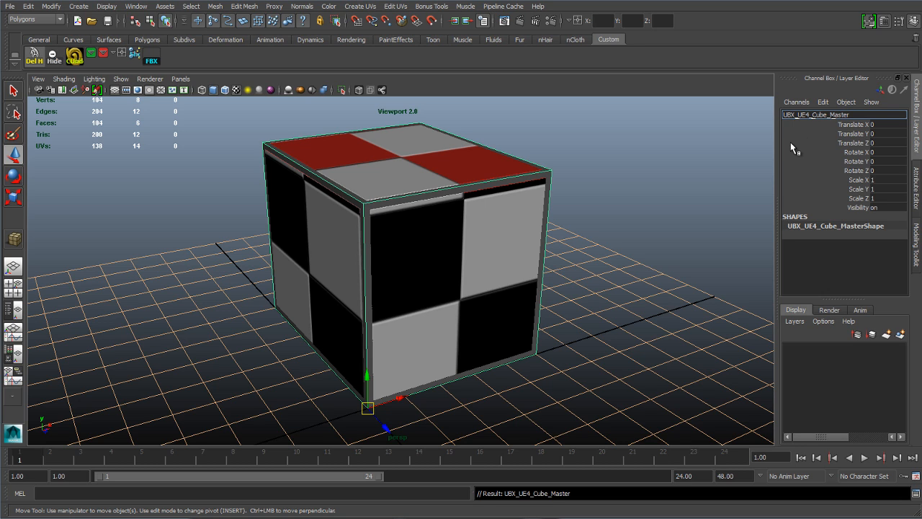
{"action": "key", "text": "Delete"}
{"action": "type", "text": "C"}
{"action": "key", "text": "Return"}
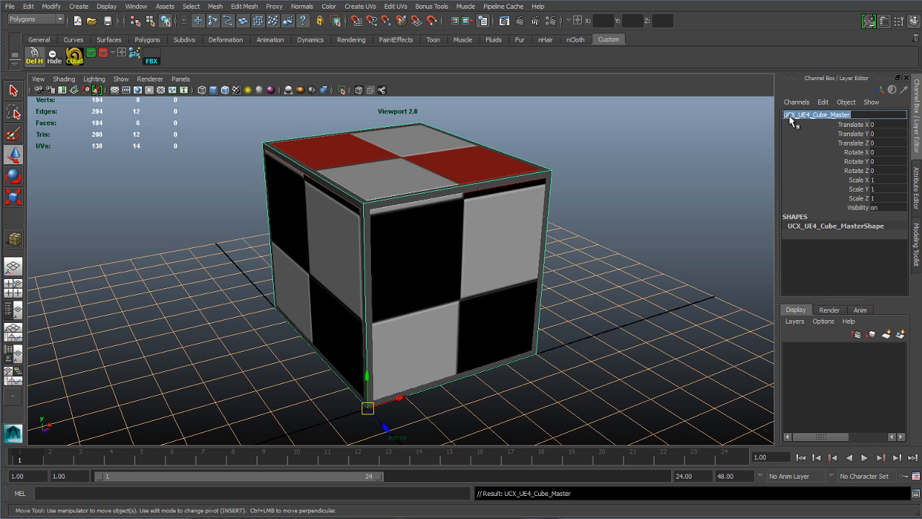
{"action": "left_click", "coordinate": [789, 116]}
{"action": "key", "text": "Return"}
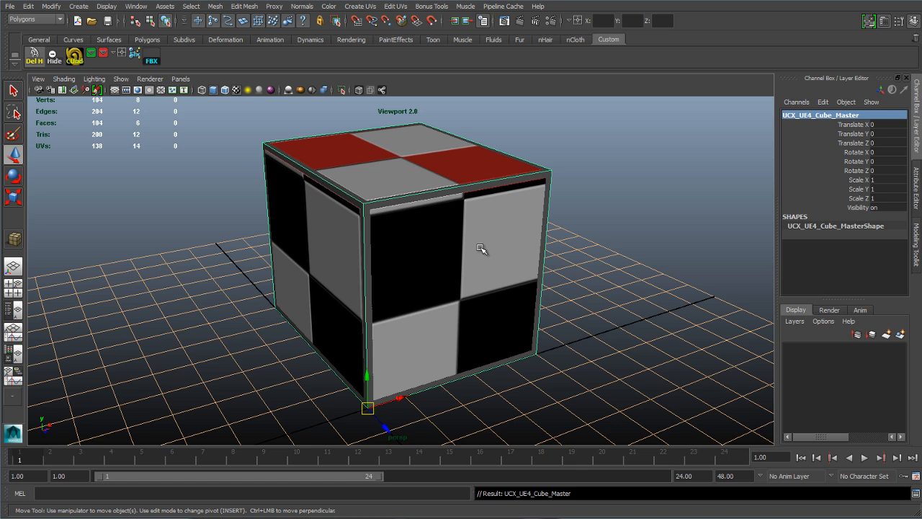
Step: Hide the UCX_UE4_Cube_Master box and select the checkered UE4_Cube_Master mesh
{"action": "key", "text": "q"}
{"action": "left_click_drag", "start_coordinate": [504, 270], "coordinate": [501, 254], "text": "alt"}
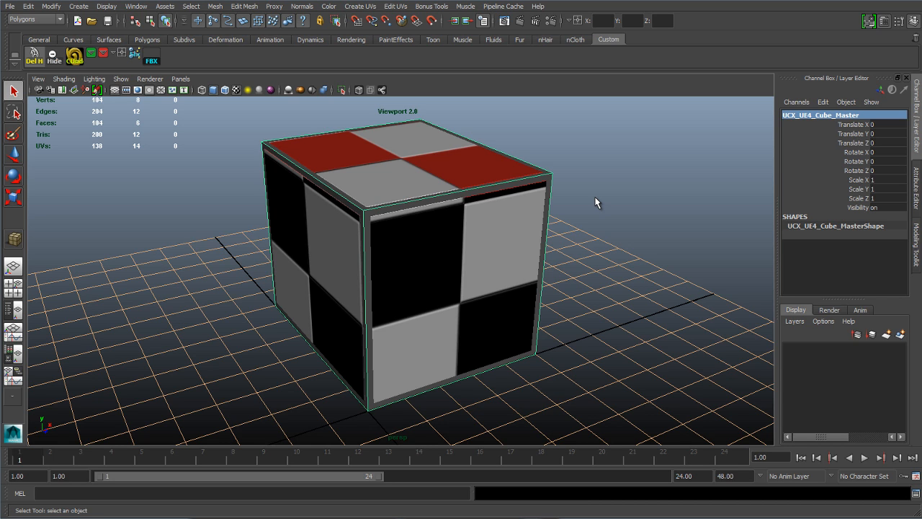
{"action": "left_click", "coordinate": [551, 179]}
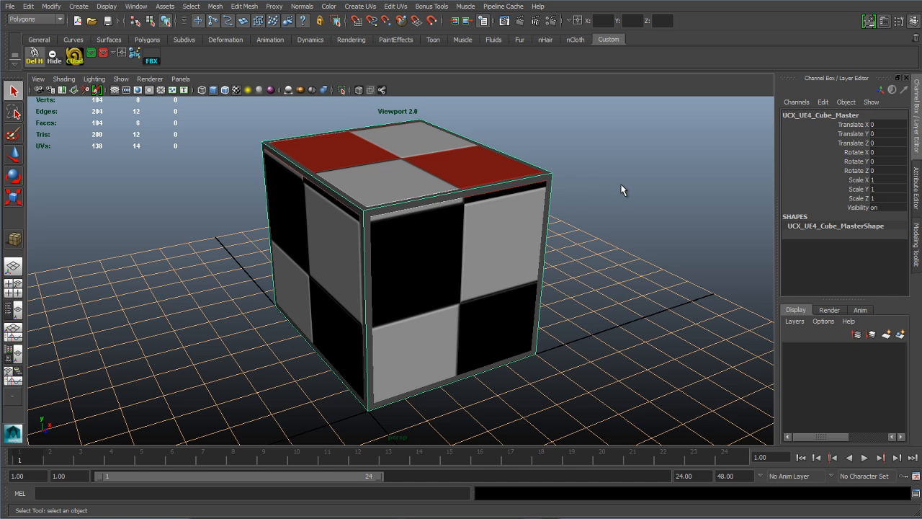
{"action": "key", "text": "ctrl+h"}
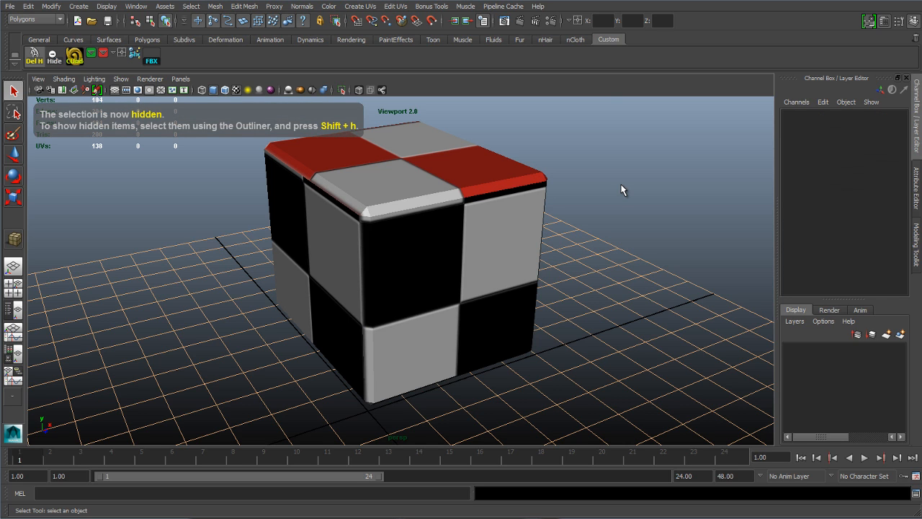
{"action": "left_click", "coordinate": [507, 214]}
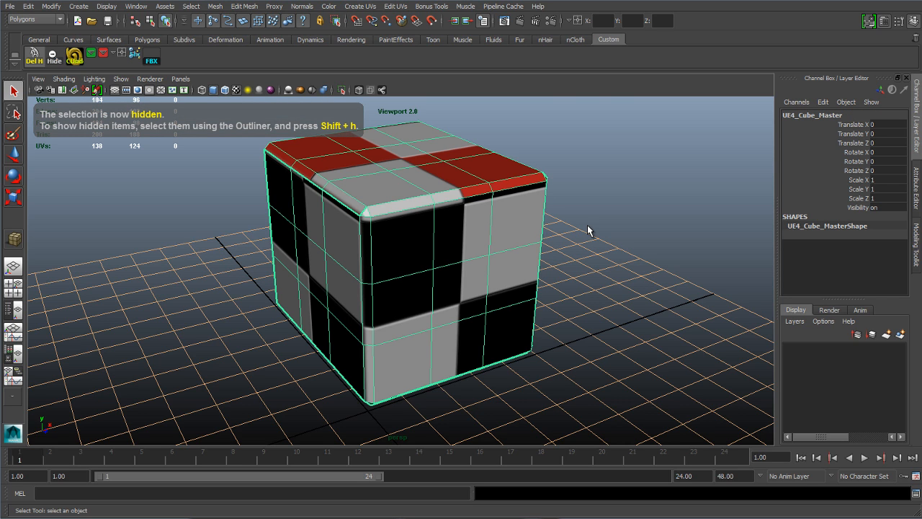